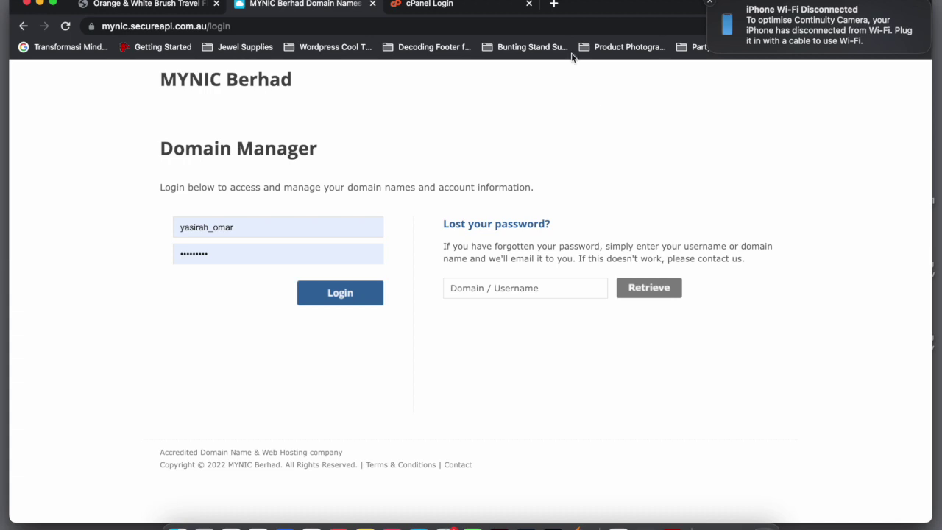
Resize and reposition the browser window, and mute and minimize the audio recorder
{"action": "left_click_drag", "start_coordinate": [622, 7], "coordinate": [630, 7]}
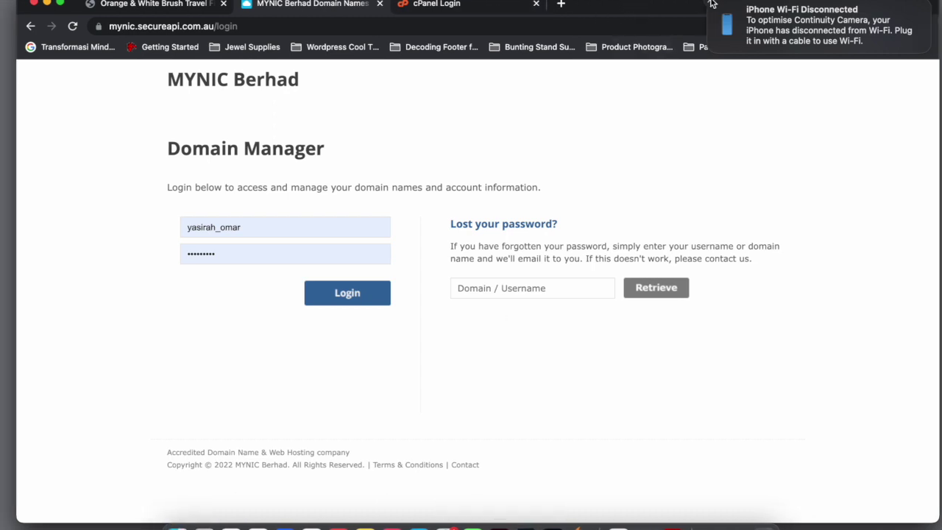
{"action": "left_click_drag", "start_coordinate": [940, 71], "coordinate": [778, 71]}
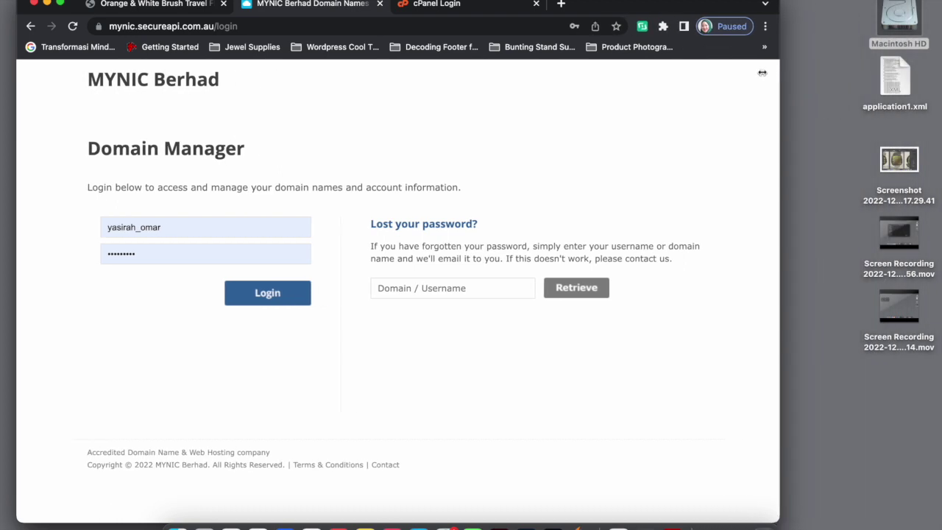
{"action": "left_click_drag", "start_coordinate": [602, 4], "coordinate": [820, 3]}
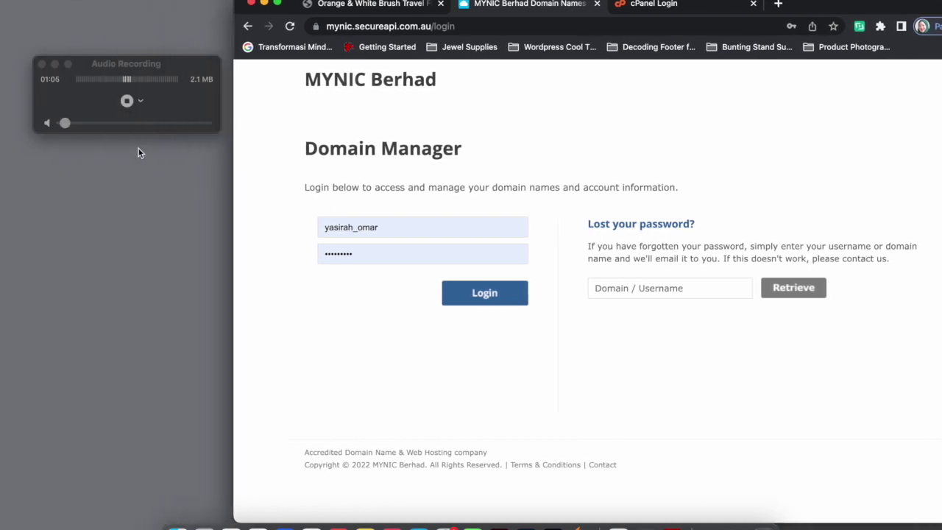
{"action": "left_click_drag", "start_coordinate": [65, 123], "coordinate": [53, 123]}
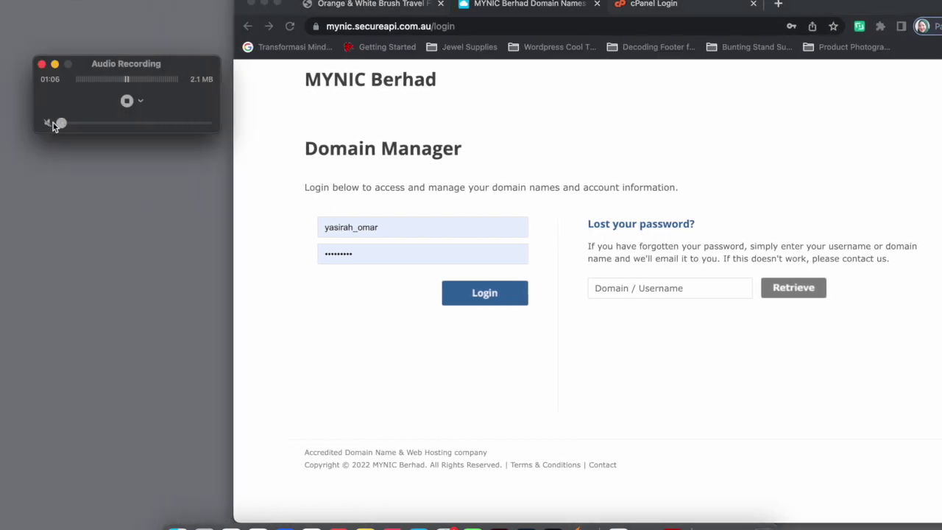
{"action": "left_click", "coordinate": [55, 64]}
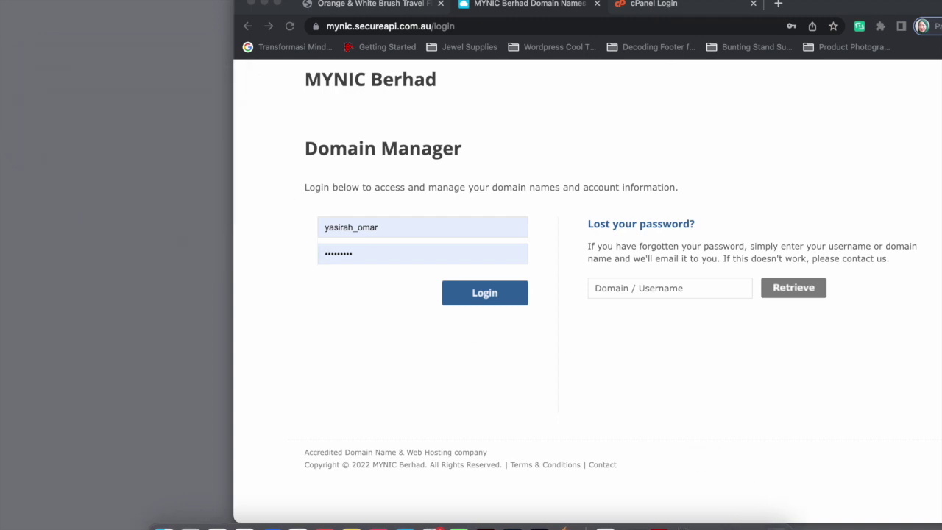
{"action": "left_click_drag", "start_coordinate": [840, 3], "coordinate": [607, 3]}
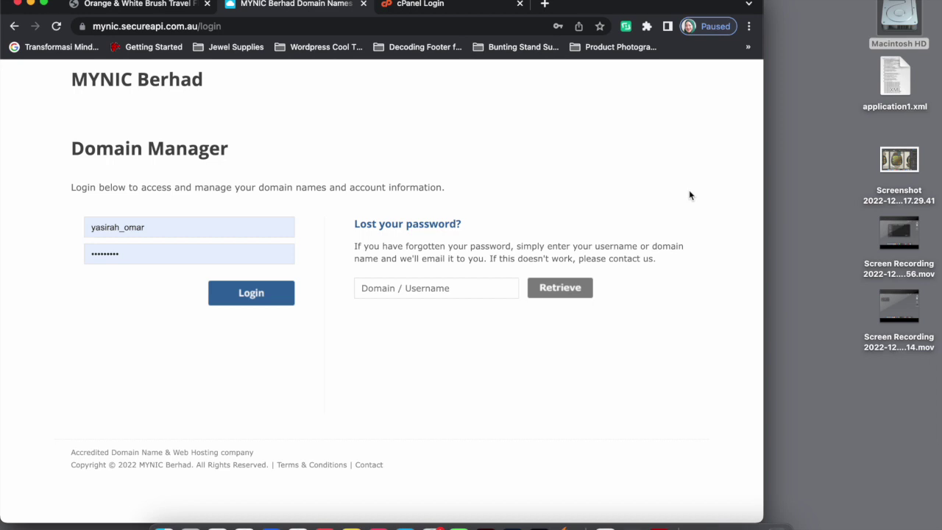
{"action": "left_click_drag", "start_coordinate": [764, 181], "coordinate": [705, 180]}
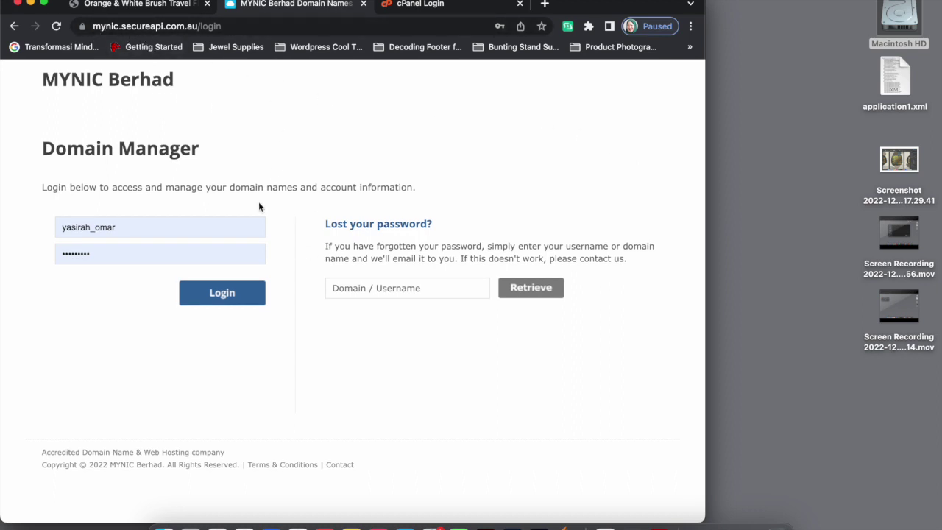
Sign in to MYNIC Domain Manager and launch decodeck.my's Control Panel from Website Builder
{"action": "left_click", "coordinate": [226, 299]}
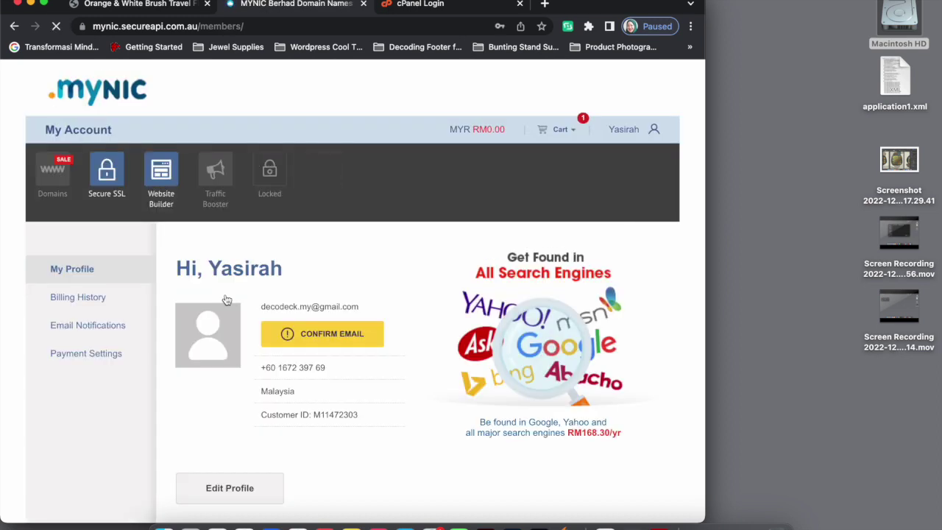
{"action": "scroll", "coordinate": [395, 269], "scroll_direction": "down", "scroll_amount": 3}
{"action": "scroll", "coordinate": [395, 269], "scroll_direction": "up", "scroll_amount": 3}
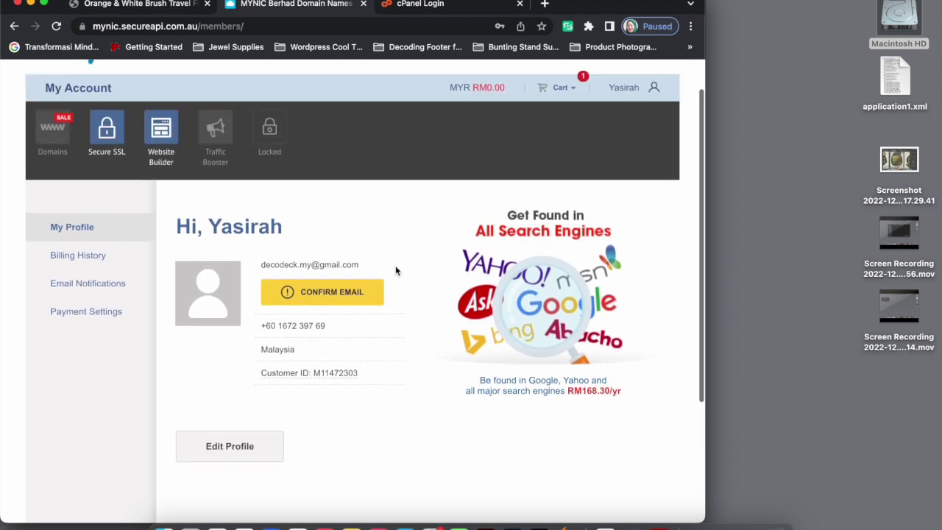
{"action": "left_click", "coordinate": [161, 173]}
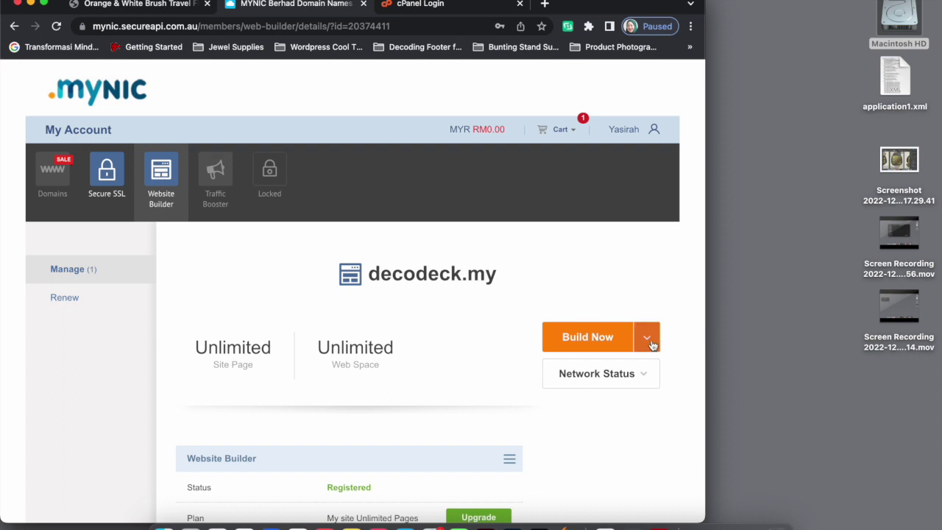
{"action": "left_click", "coordinate": [651, 344]}
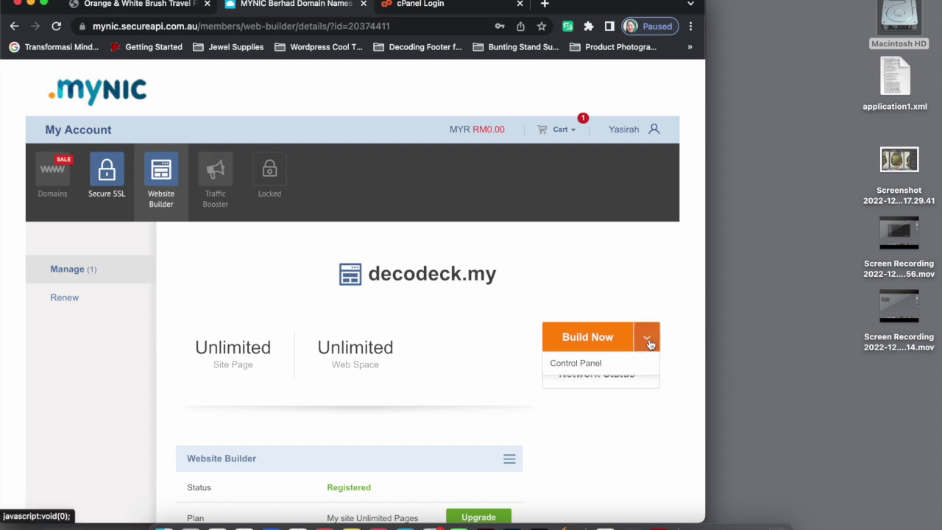
{"action": "left_click", "coordinate": [574, 365]}
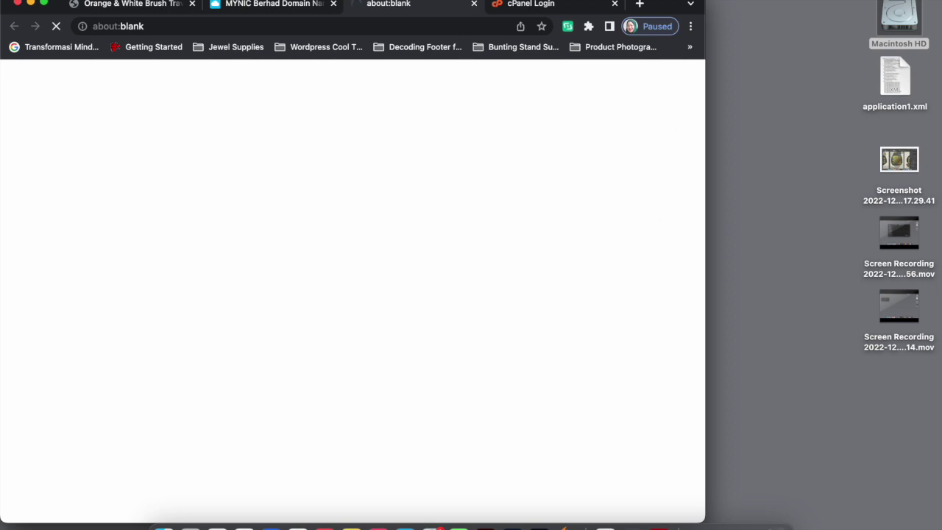
{"action": "left_click", "coordinate": [616, 6]}
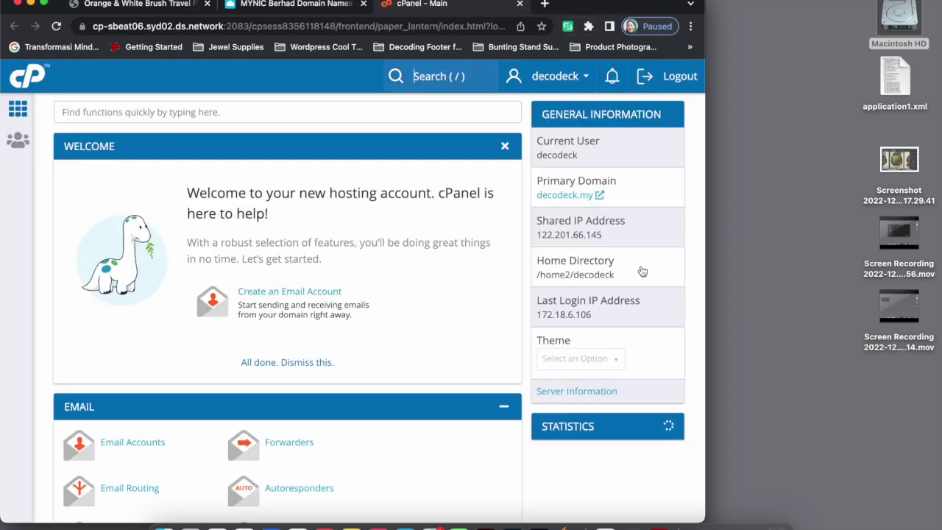
{"action": "scroll", "coordinate": [299, 346], "scroll_direction": "down", "scroll_amount": 5}
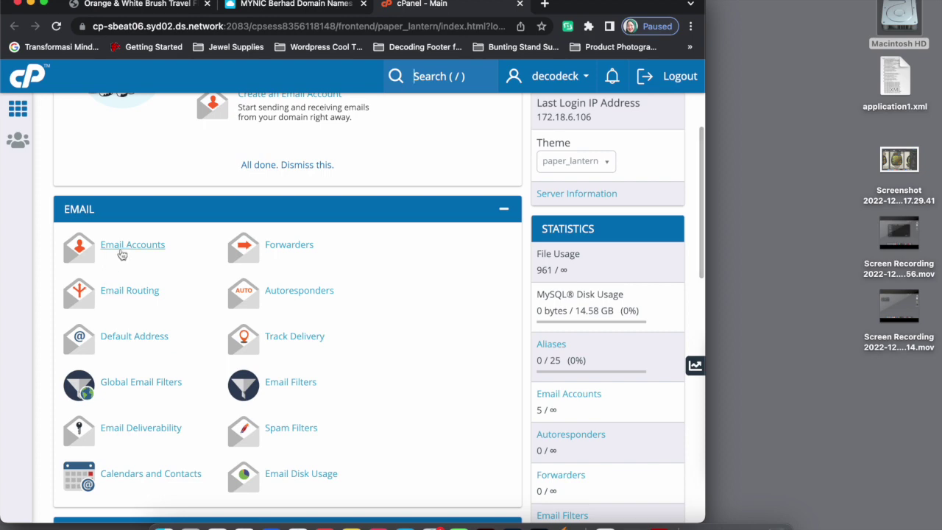
{"action": "left_click", "coordinate": [121, 254]}
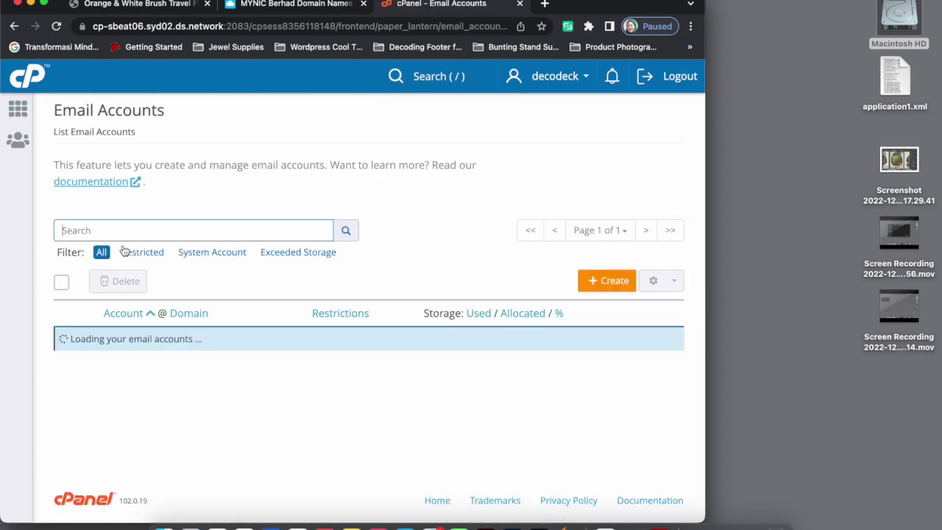
{"action": "scroll", "coordinate": [442, 324], "scroll_direction": "down", "scroll_amount": 1}
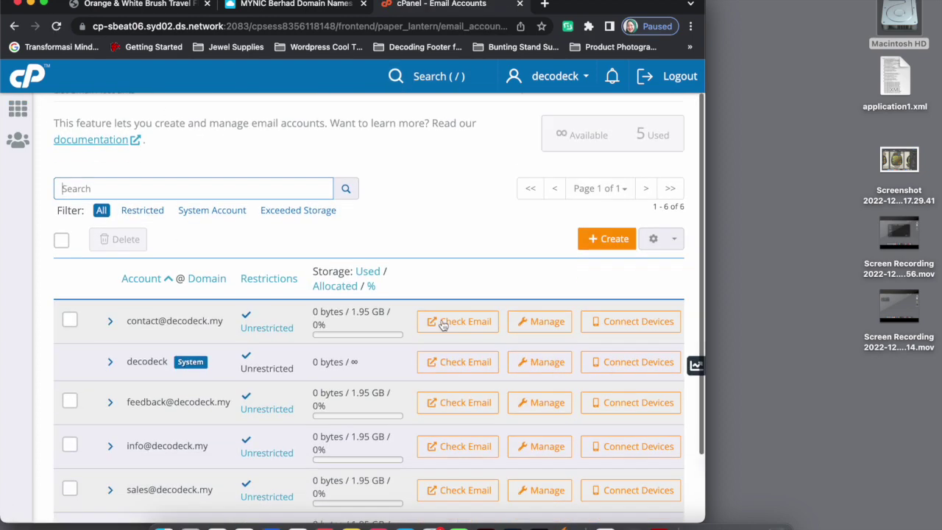
{"action": "scroll", "coordinate": [443, 324], "scroll_direction": "down", "scroll_amount": 3}
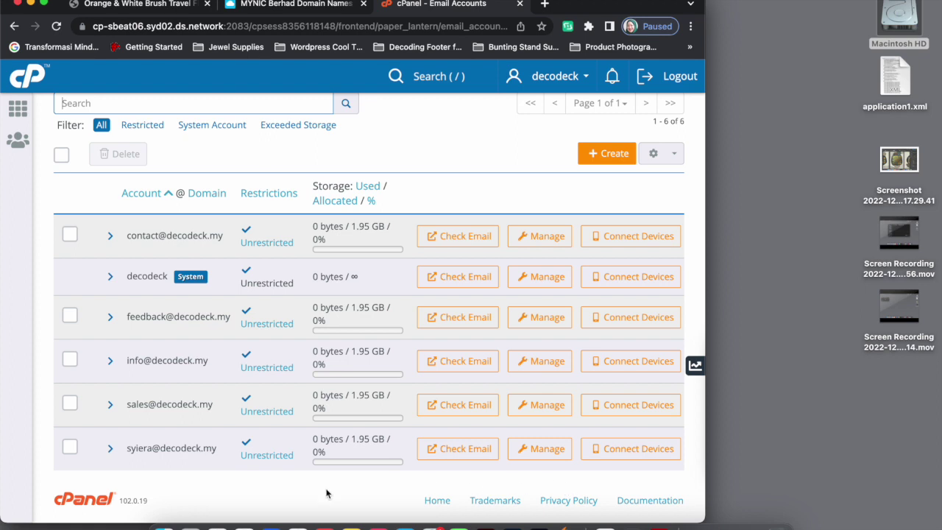
{"action": "left_click", "coordinate": [631, 456]}
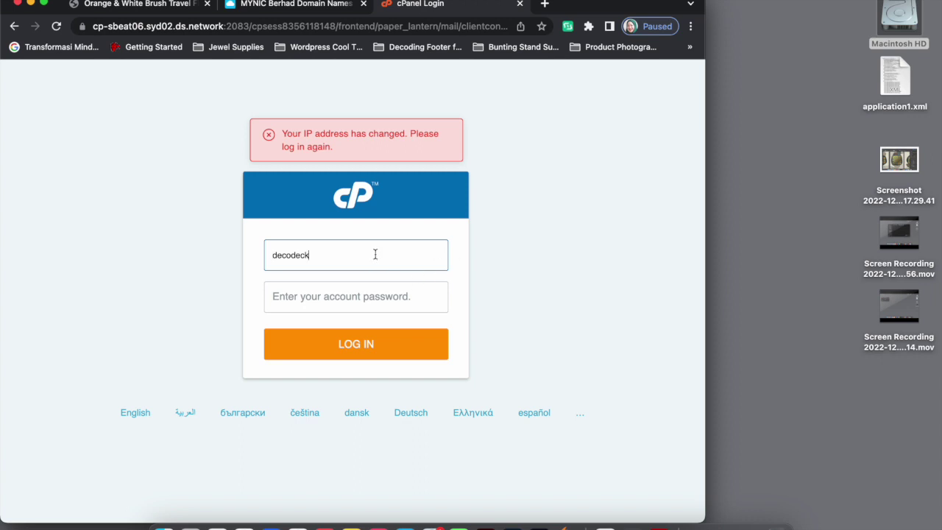
{"action": "double_click", "coordinate": [325, 254]}
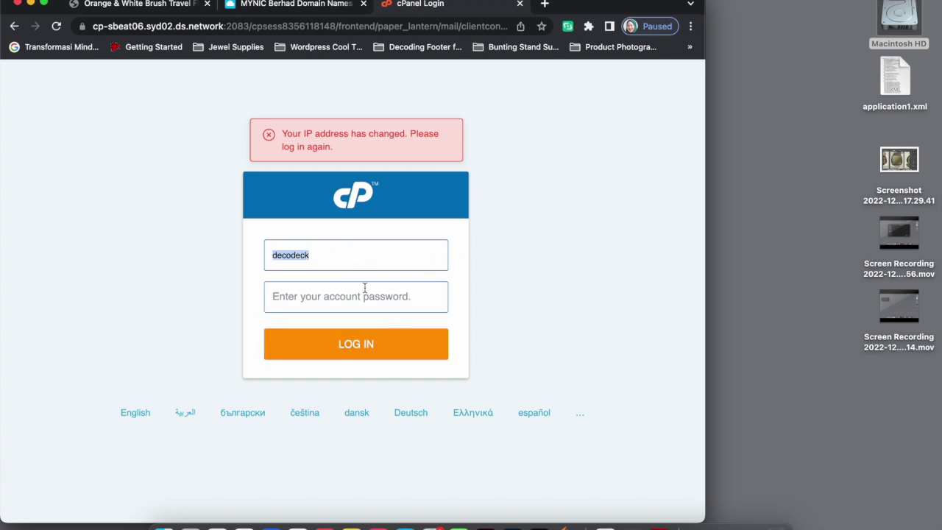
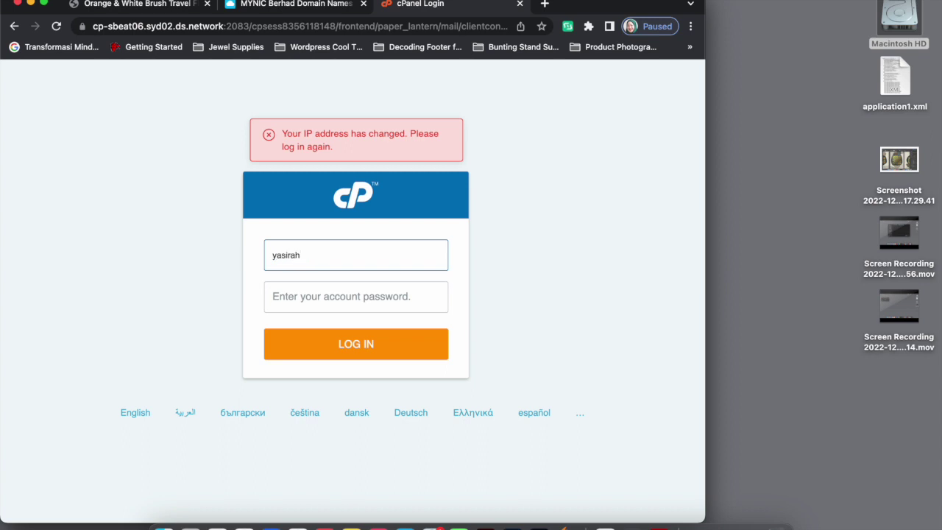
{"action": "key", "text": "Tab"}
{"action": "type", "text": "••••••••"}
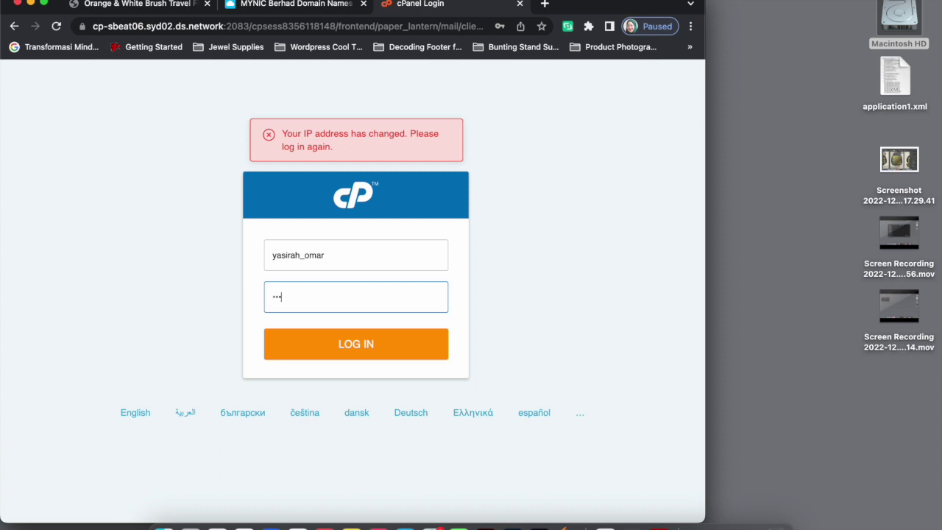
{"action": "type", "text": "•"}
{"action": "left_click", "coordinate": [356, 340]}
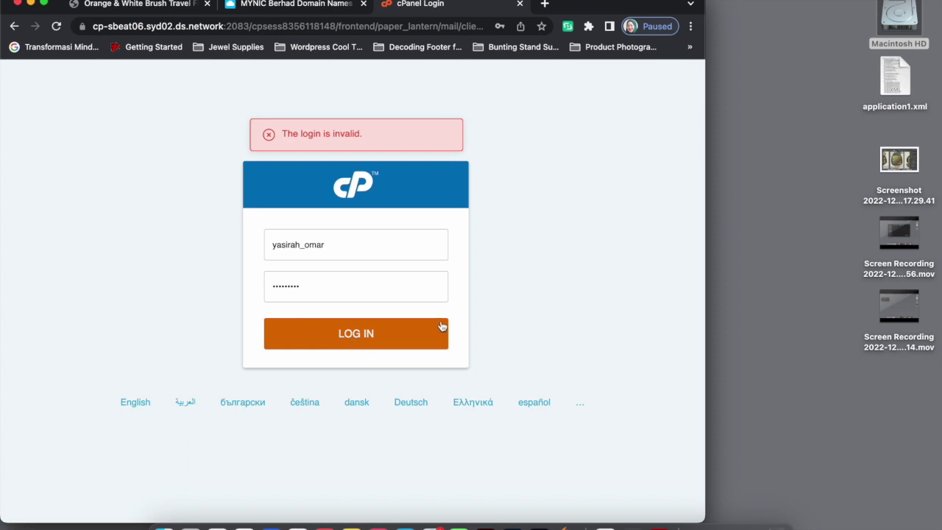
Retype the password, retry the login, then close the rejected login tab
{"action": "left_click", "coordinate": [353, 290]}
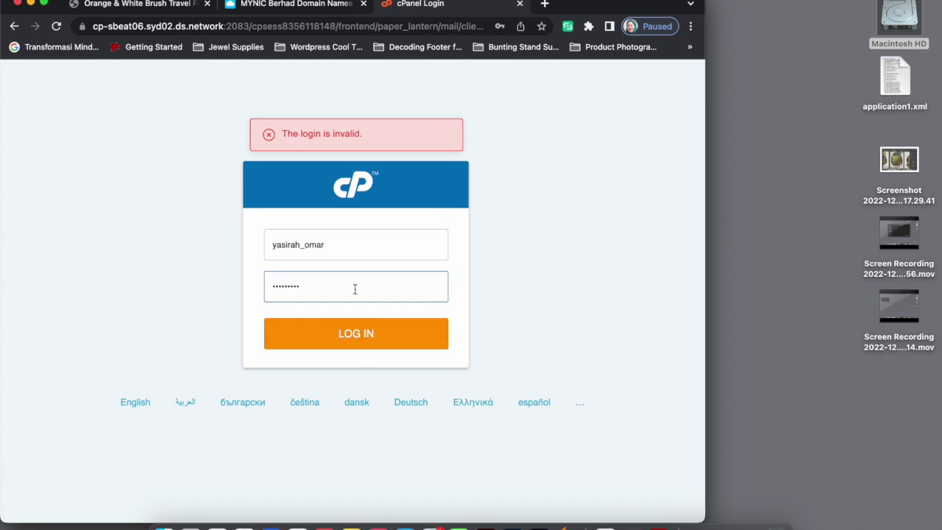
{"action": "left_click_drag", "start_coordinate": [341, 288], "coordinate": [210, 290]}
{"action": "type", "text": "•••••••••••"}
{"action": "left_click", "coordinate": [335, 337]}
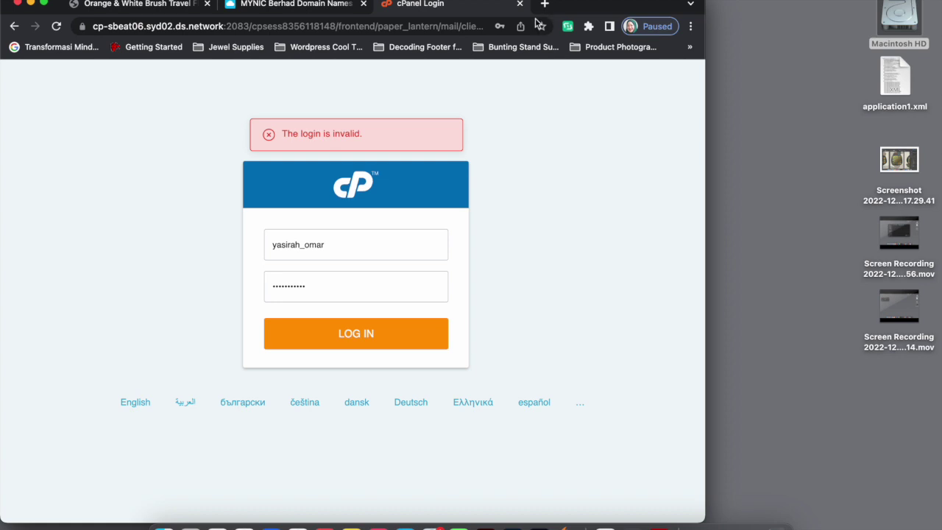
{"action": "left_click", "coordinate": [519, 3]}
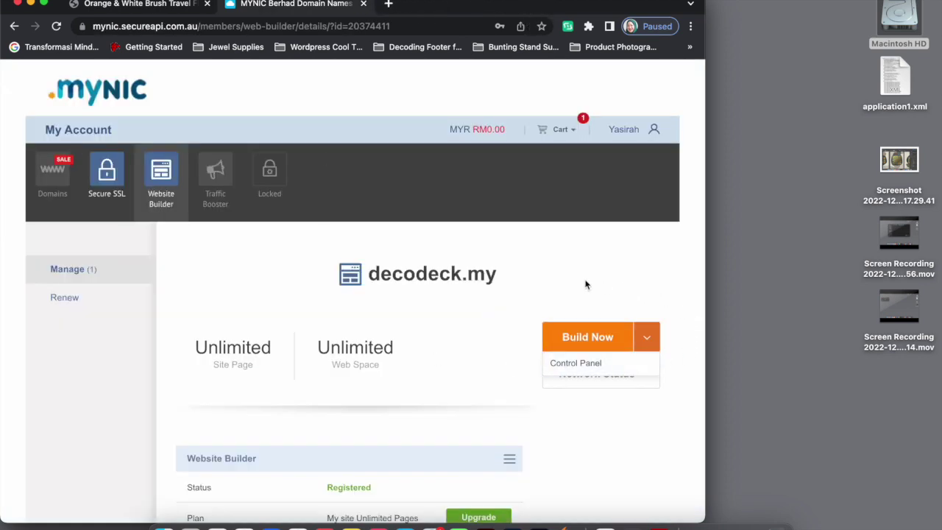
Relaunch cPanel from MYNIC's Control Panel link and list the six decodeck.my mailboxes
{"action": "scroll", "coordinate": [578, 271], "scroll_direction": "down", "scroll_amount": 2}
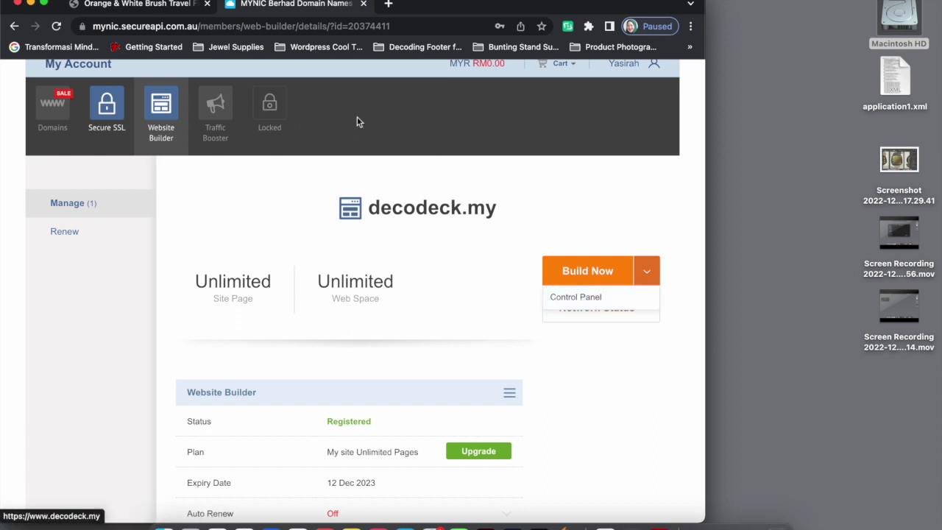
{"action": "left_click", "coordinate": [576, 299]}
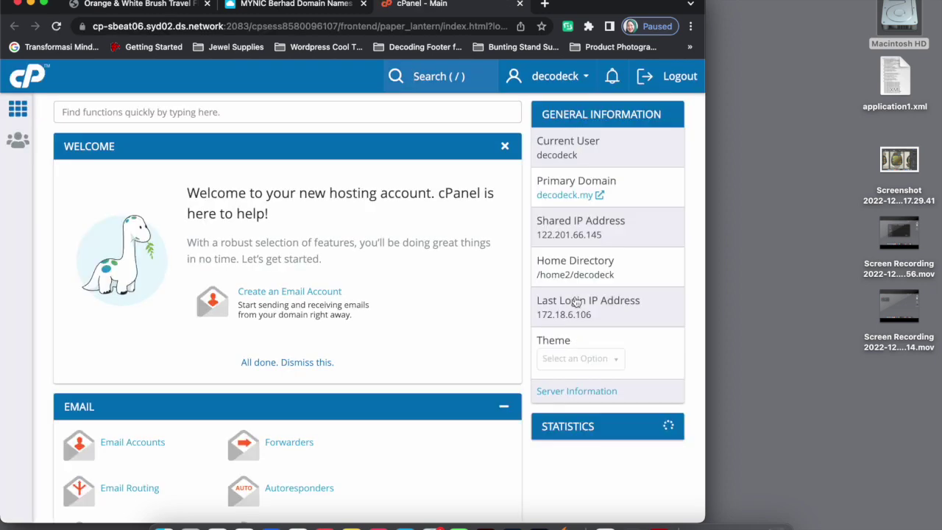
{"action": "scroll", "coordinate": [263, 364], "scroll_direction": "down", "scroll_amount": 8}
{"action": "scroll", "coordinate": [140, 158], "scroll_direction": "up", "scroll_amount": 1}
{"action": "left_click", "coordinate": [127, 161]}
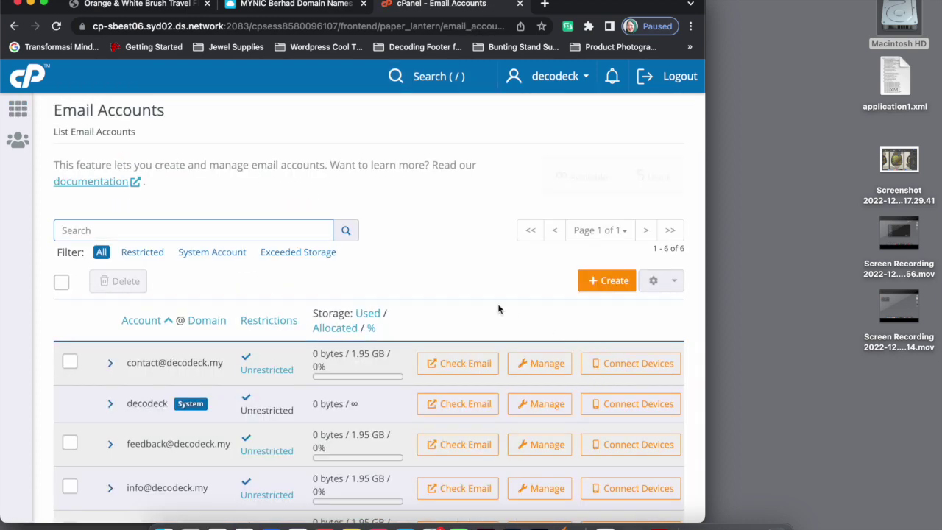
{"action": "scroll", "coordinate": [498, 310], "scroll_direction": "down", "scroll_amount": 3}
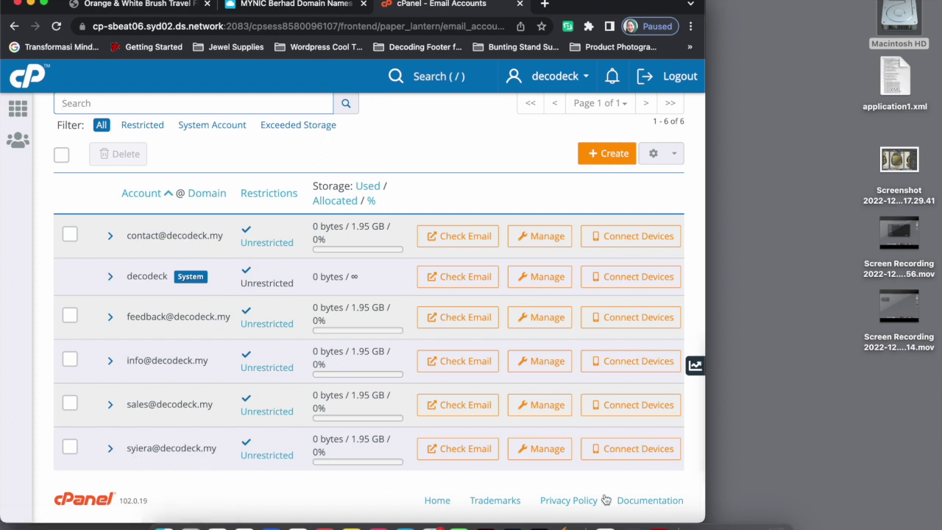
{"action": "left_click", "coordinate": [617, 450]}
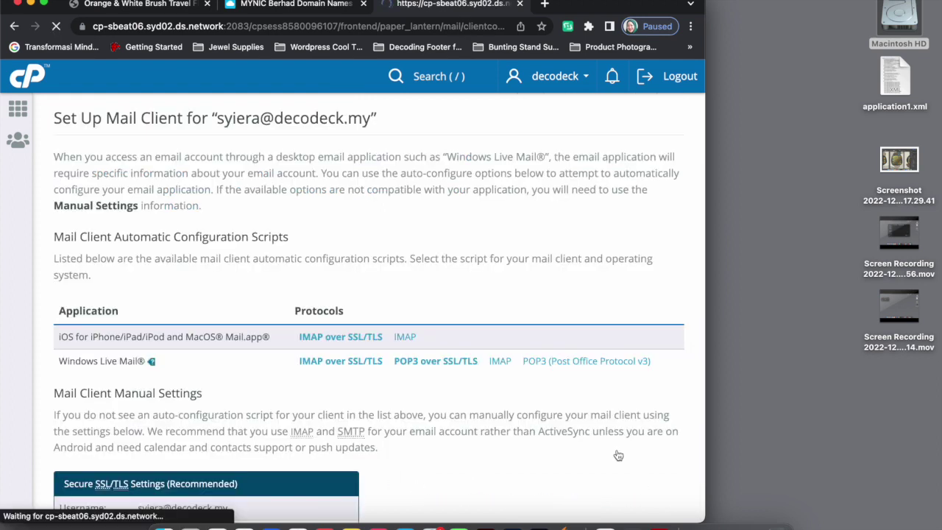
{"action": "scroll", "coordinate": [441, 307], "scroll_direction": "down", "scroll_amount": 8}
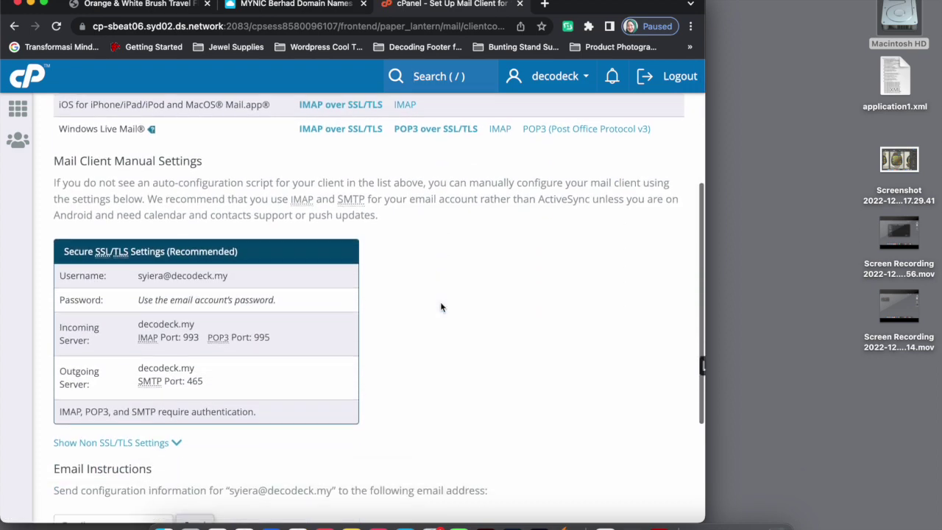
{"action": "scroll", "coordinate": [445, 321], "scroll_direction": "down", "scroll_amount": 1}
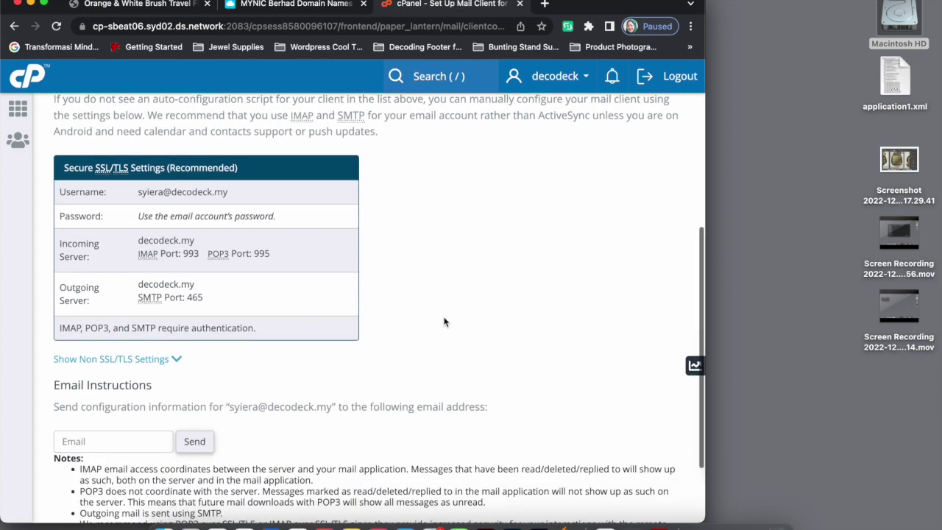
{"action": "scroll", "coordinate": [445, 321], "scroll_direction": "up", "scroll_amount": 1}
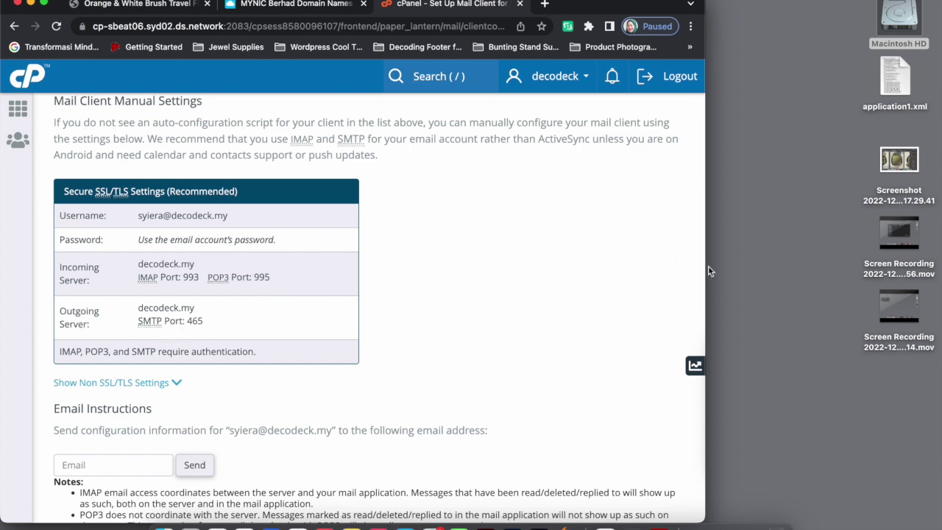
{"action": "left_click_drag", "start_coordinate": [705, 272], "coordinate": [491, 257]}
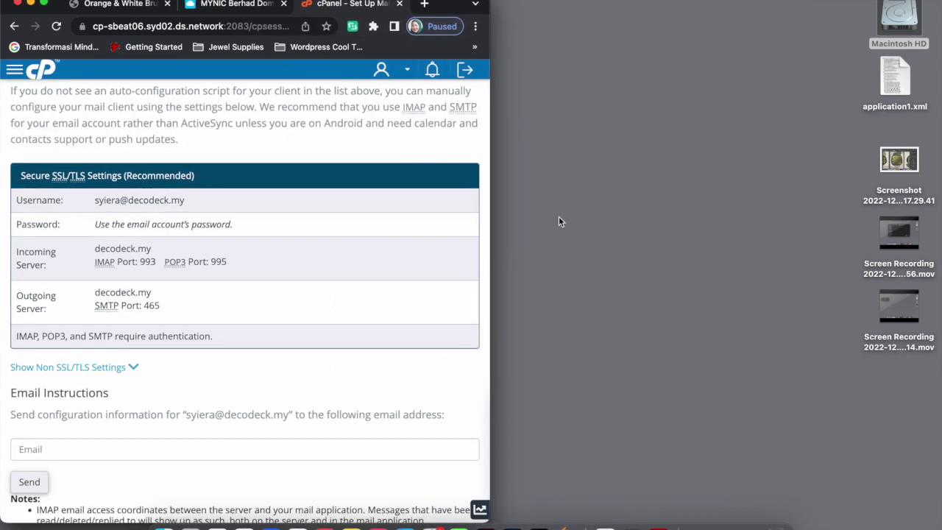
Open a new tab as its own window placed beside the narrowed cPanel window
{"action": "left_click", "coordinate": [425, 4]}
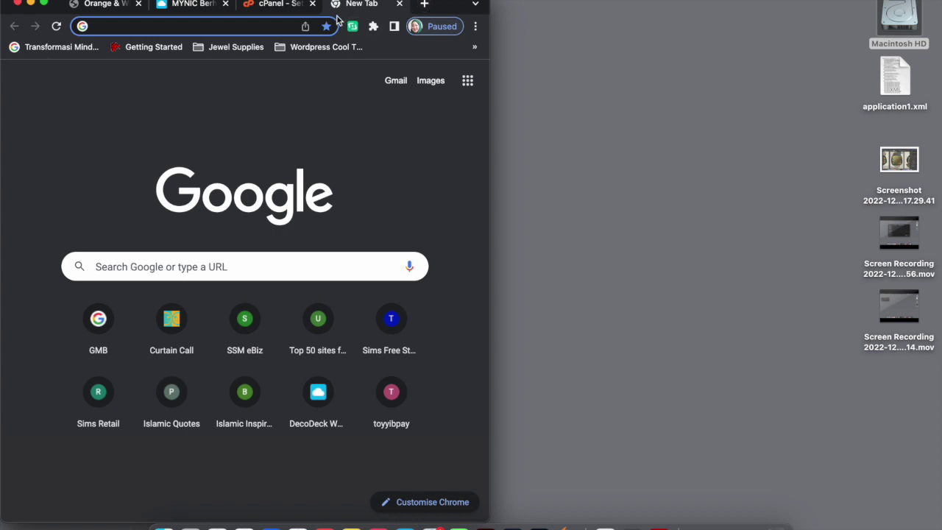
{"action": "left_click_drag", "start_coordinate": [354, 6], "coordinate": [567, 6]}
{"action": "left_click", "coordinate": [474, 130]}
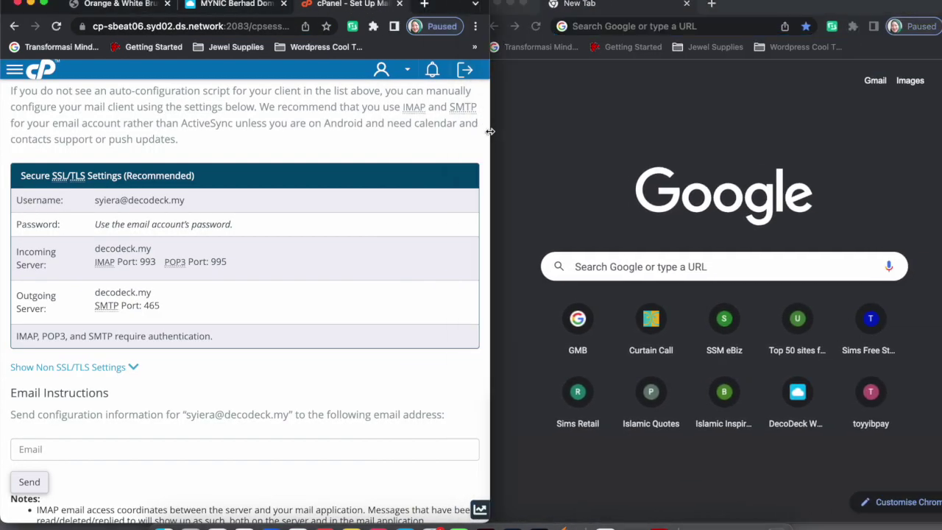
{"action": "left_click_drag", "start_coordinate": [491, 129], "coordinate": [420, 130]}
{"action": "left_click_drag", "start_coordinate": [807, 9], "coordinate": [747, 6]}
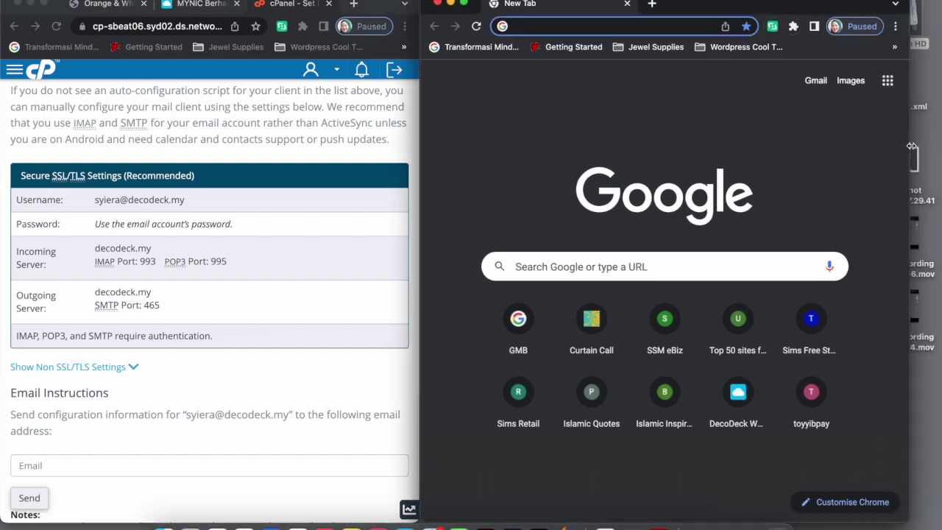
{"action": "left_click_drag", "start_coordinate": [913, 147], "coordinate": [939, 145]}
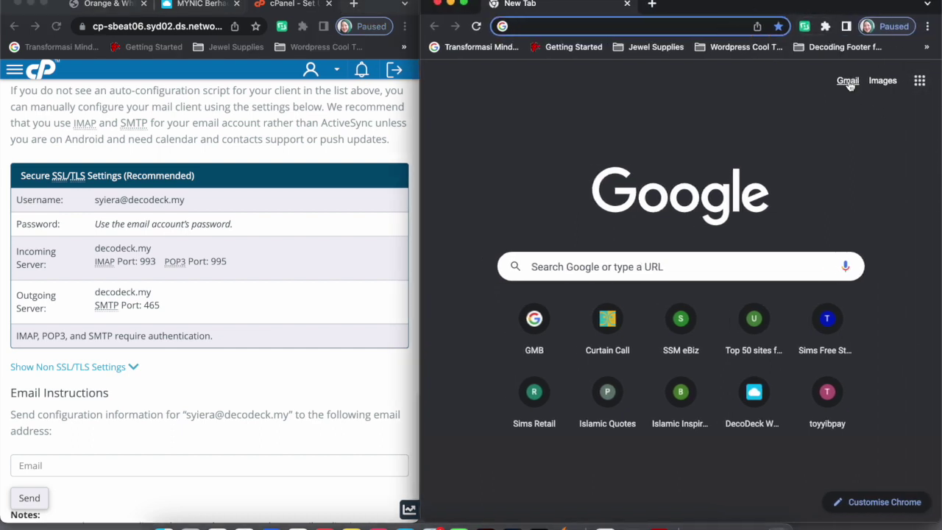
Sign in to Gmail with the business account and dismiss the WiseStamp popup
{"action": "left_click", "coordinate": [848, 81]}
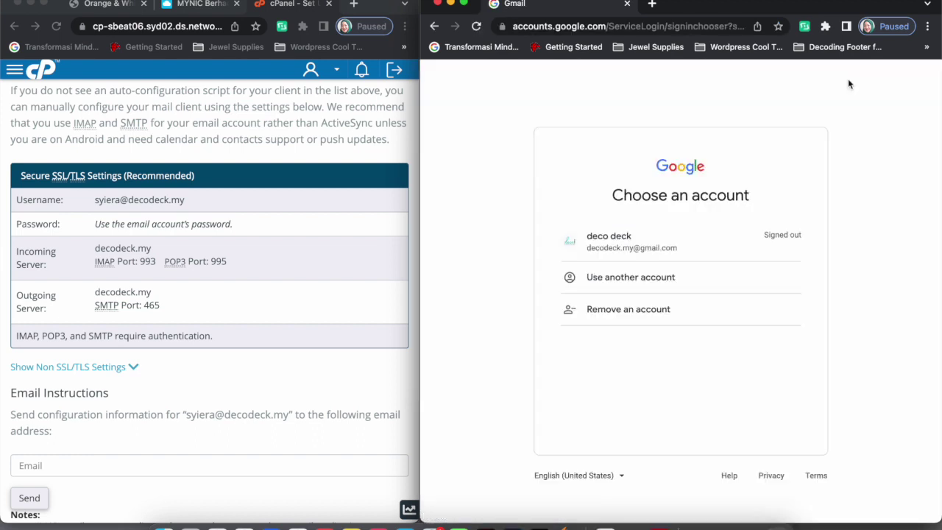
{"action": "left_click", "coordinate": [648, 245]}
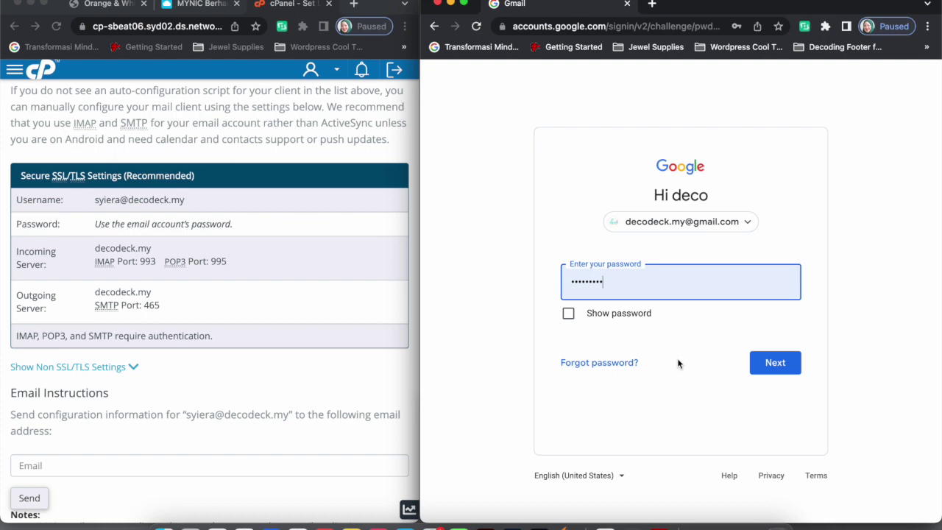
{"action": "left_click", "coordinate": [776, 368]}
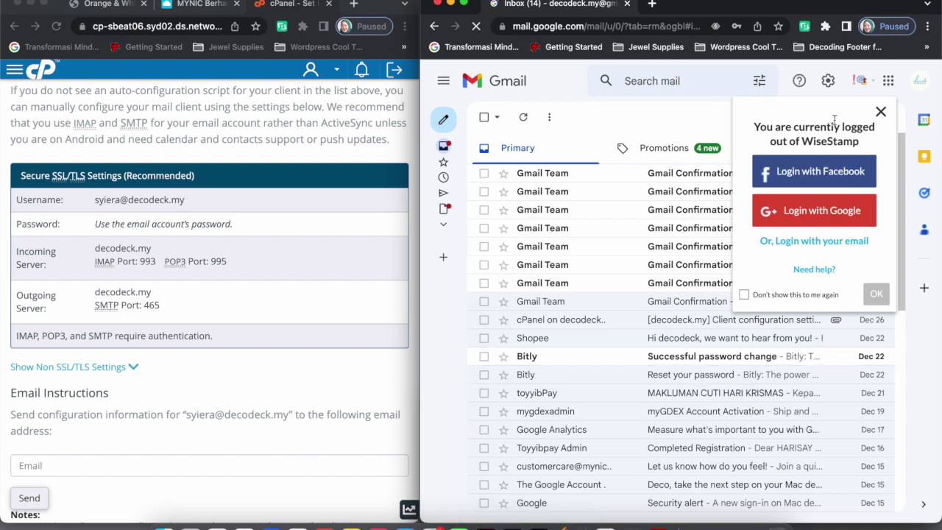
{"action": "left_click", "coordinate": [881, 112]}
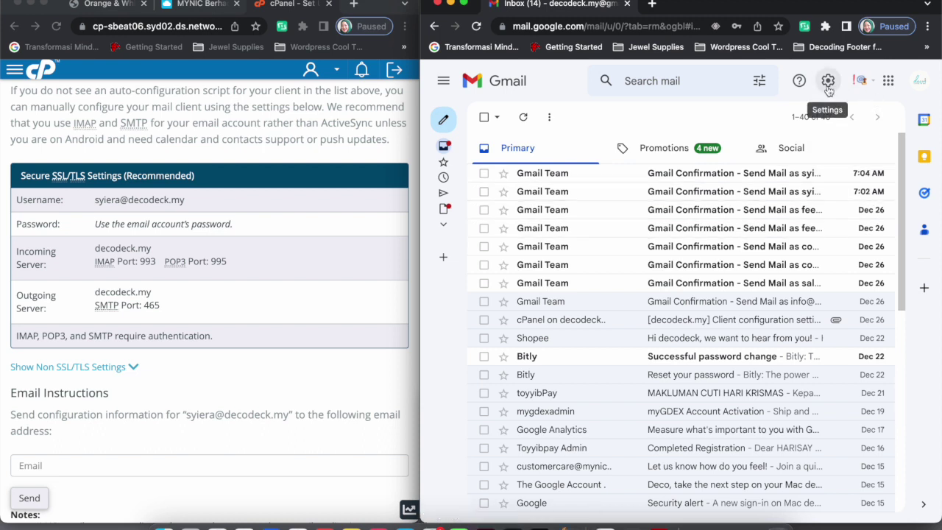
Open Gmail's full settings on the Accounts and Import tab
{"action": "left_click", "coordinate": [828, 83]}
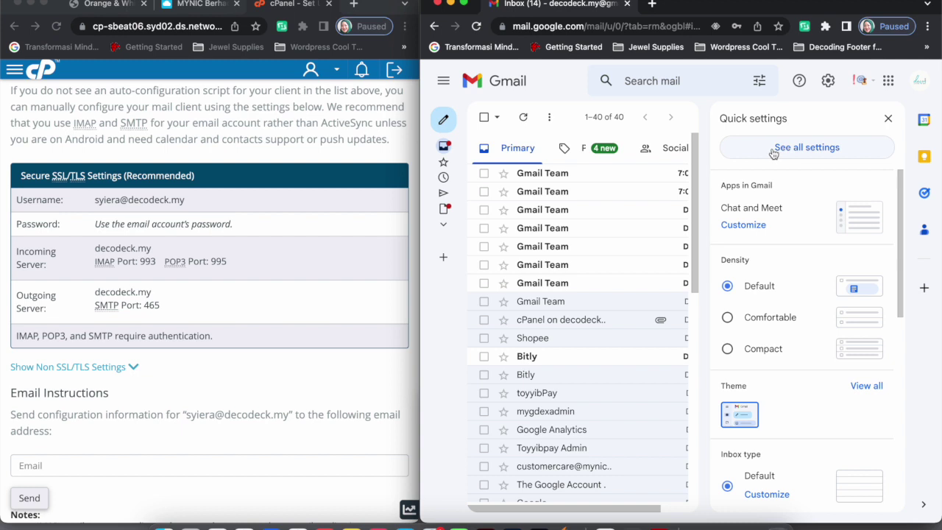
{"action": "left_click", "coordinate": [814, 150]}
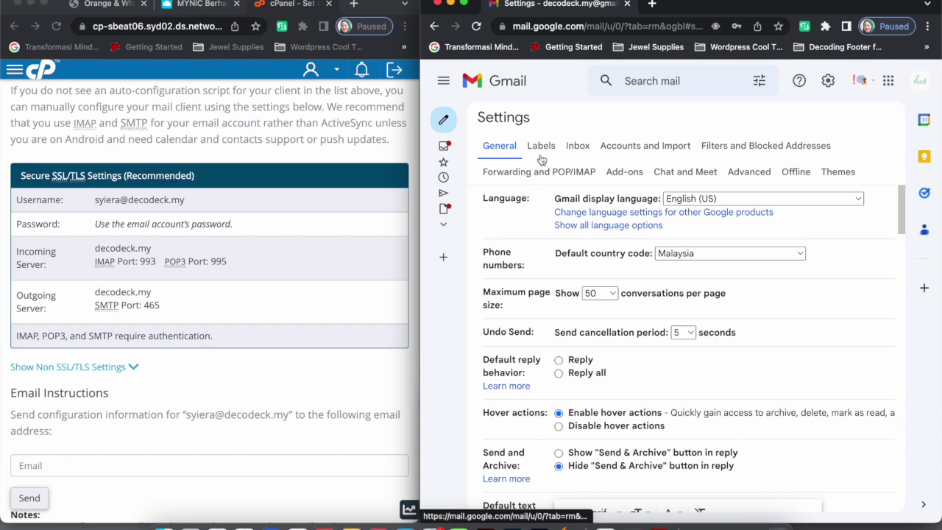
{"action": "left_click", "coordinate": [630, 149]}
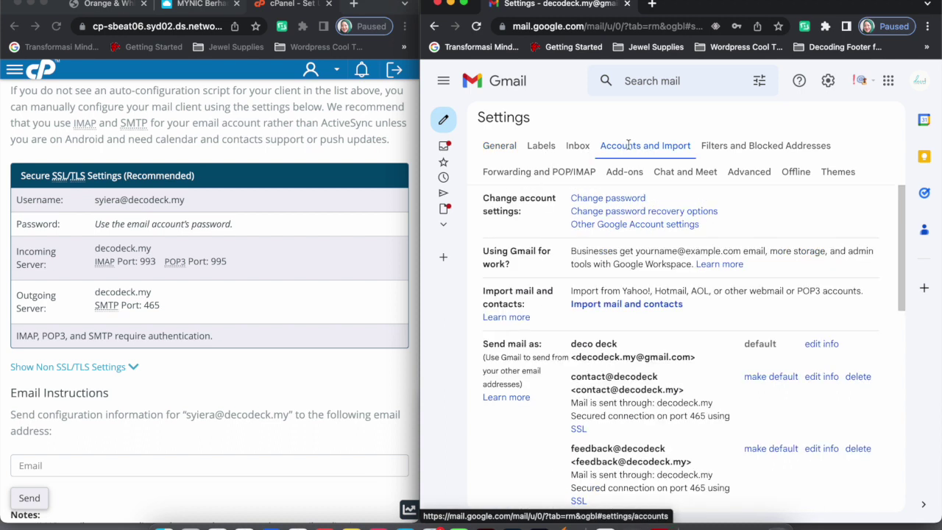
{"action": "scroll", "coordinate": [718, 411], "scroll_direction": "down", "scroll_amount": 4}
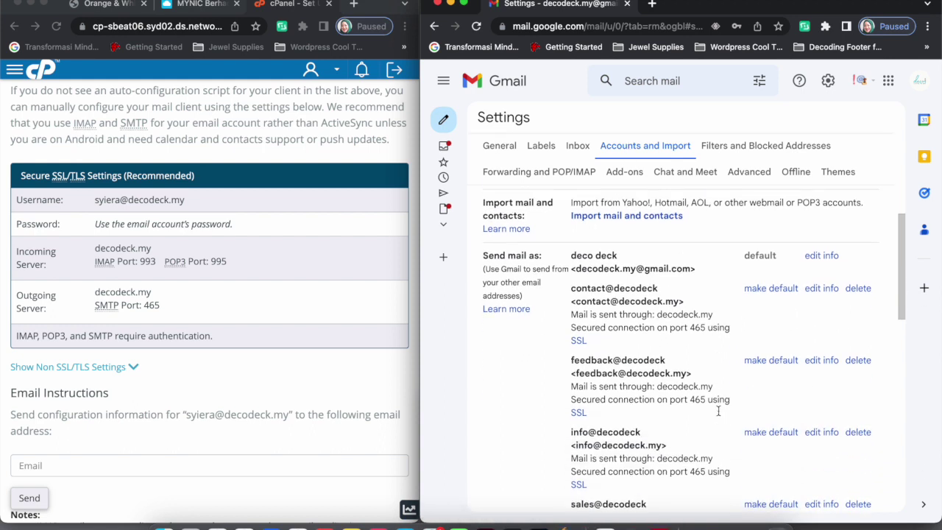
{"action": "scroll", "coordinate": [719, 413], "scroll_direction": "up", "scroll_amount": 2}
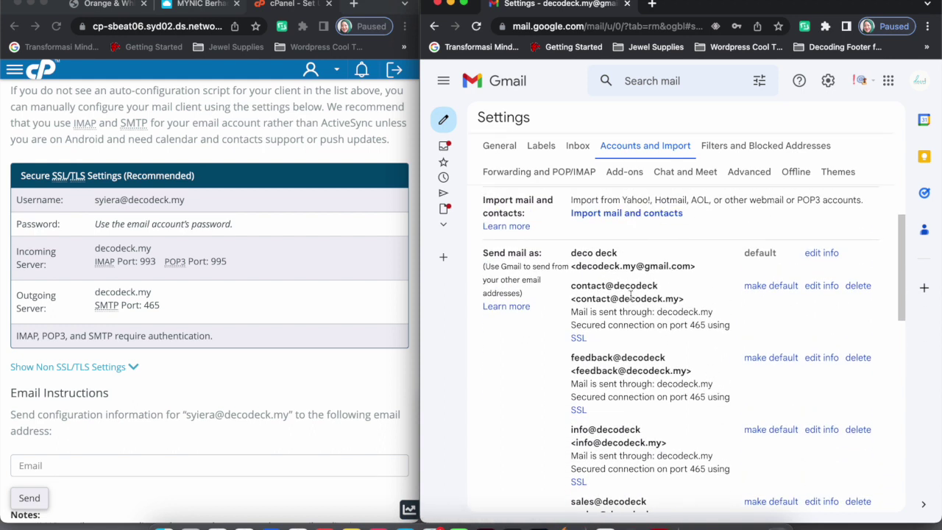
{"action": "scroll", "coordinate": [534, 287], "scroll_direction": "up", "scroll_amount": 2}
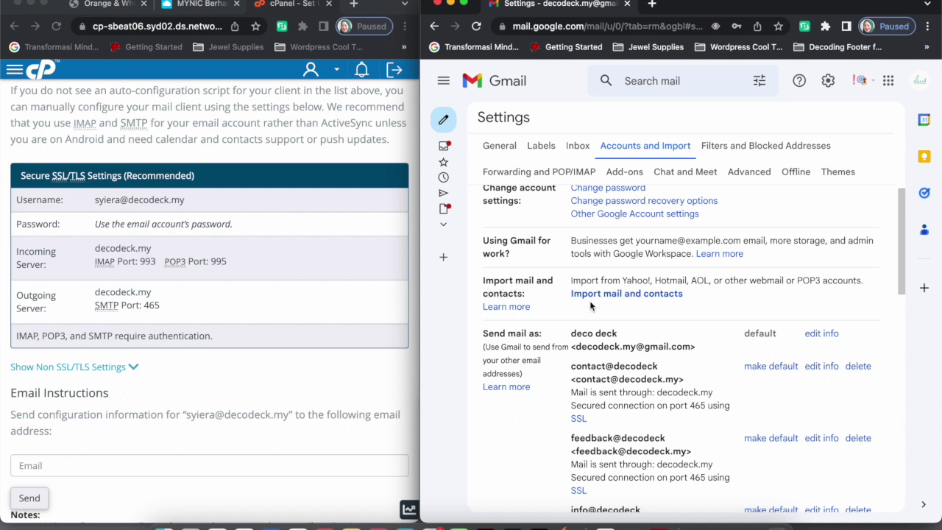
Start Import mail and contacts, centre the popup, and continue with the prefilled decodeck.my address
{"action": "left_click", "coordinate": [612, 295]}
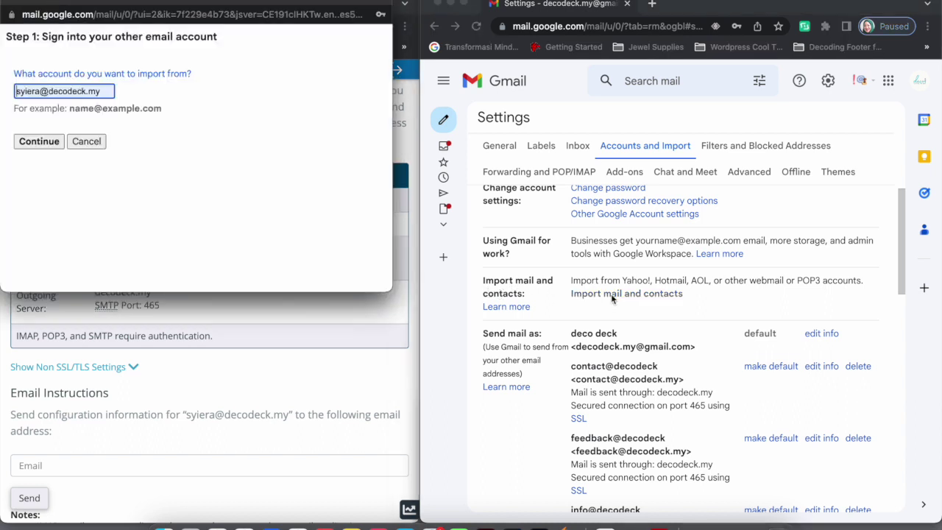
{"action": "left_click_drag", "start_coordinate": [179, 3], "coordinate": [513, 6]}
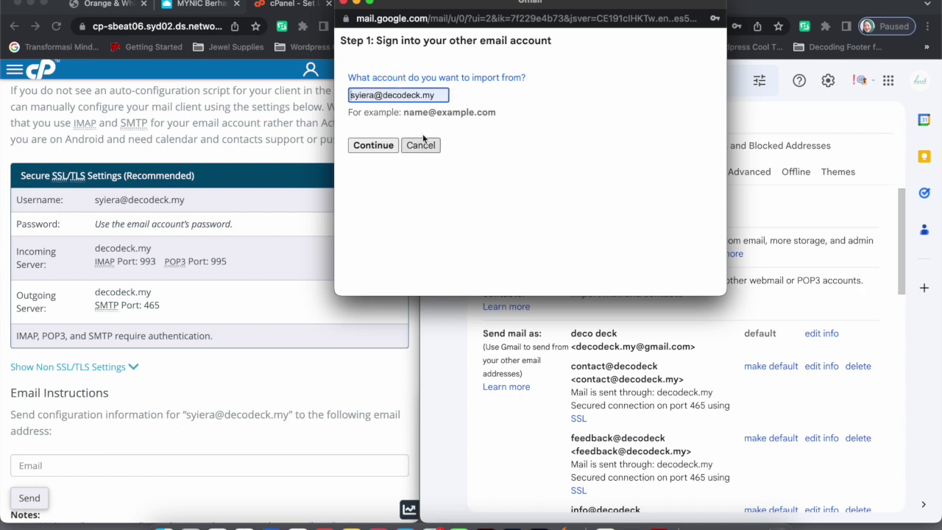
{"action": "left_click", "coordinate": [374, 96]}
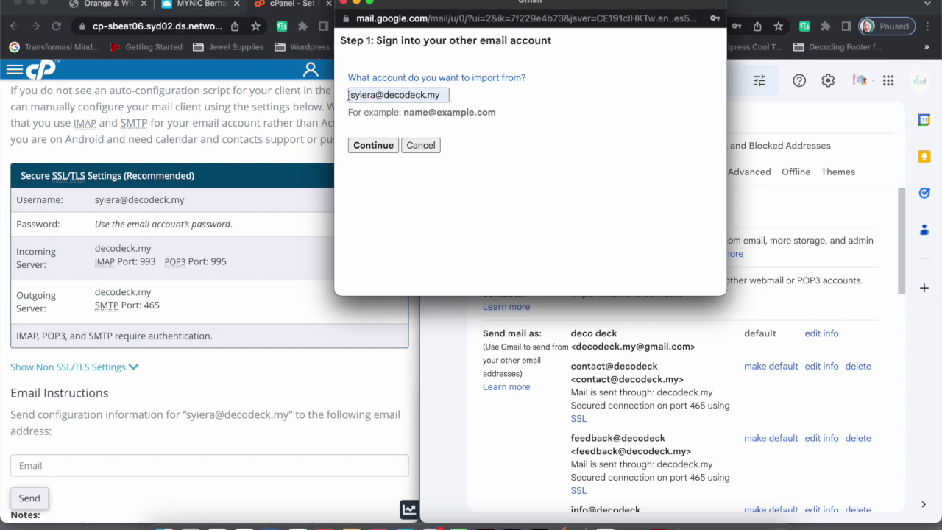
{"action": "left_click", "coordinate": [439, 95]}
{"action": "left_click", "coordinate": [379, 165]}
{"action": "left_click", "coordinate": [370, 152]}
{"action": "left_click", "coordinate": [365, 151]}
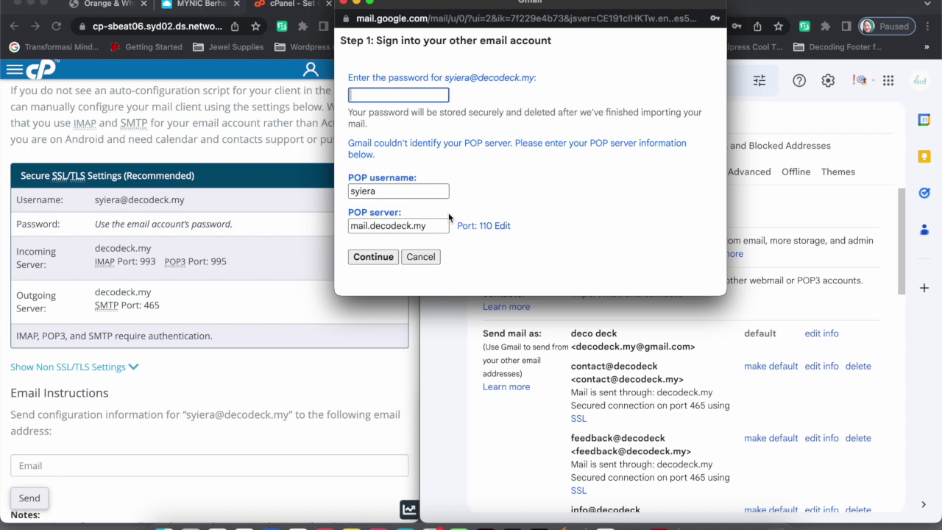
{"action": "left_click", "coordinate": [406, 95]}
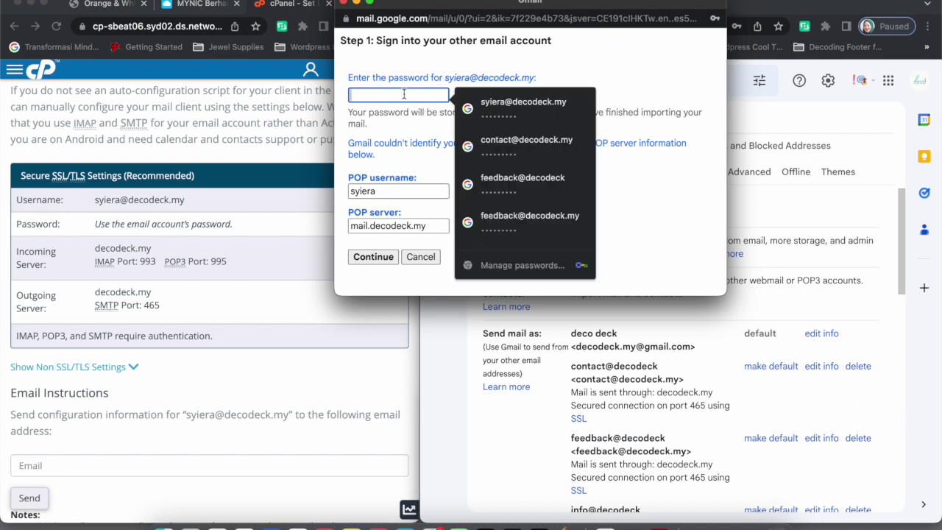
{"action": "type", "text": "•"}
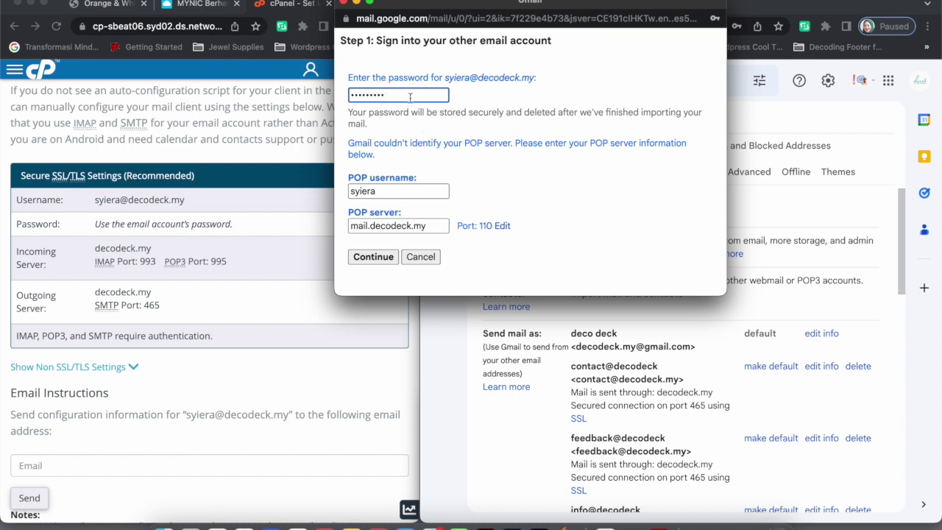
{"action": "left_click_drag", "start_coordinate": [385, 96], "coordinate": [340, 96]}
{"action": "type", "text": "d"}
{"action": "left_click", "coordinate": [392, 191]}
{"action": "left_click", "coordinate": [404, 169]}
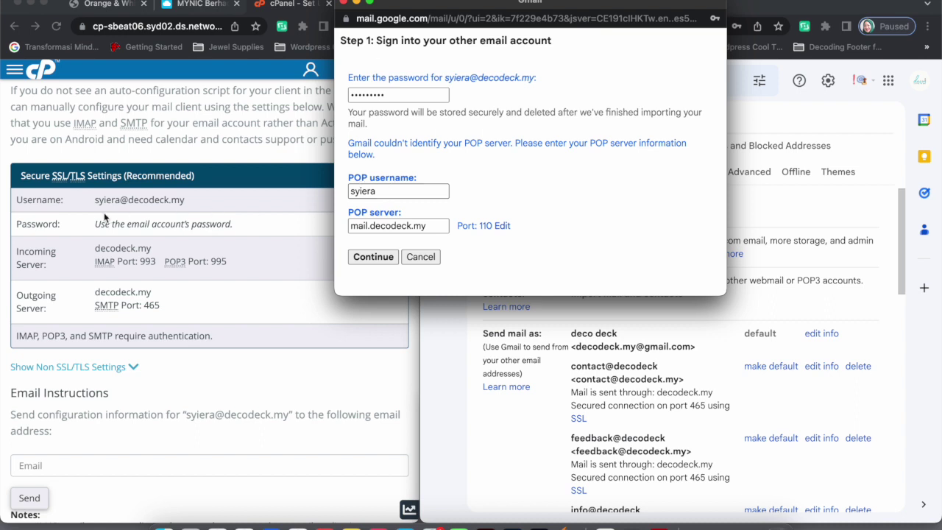
{"action": "left_click", "coordinate": [384, 192]}
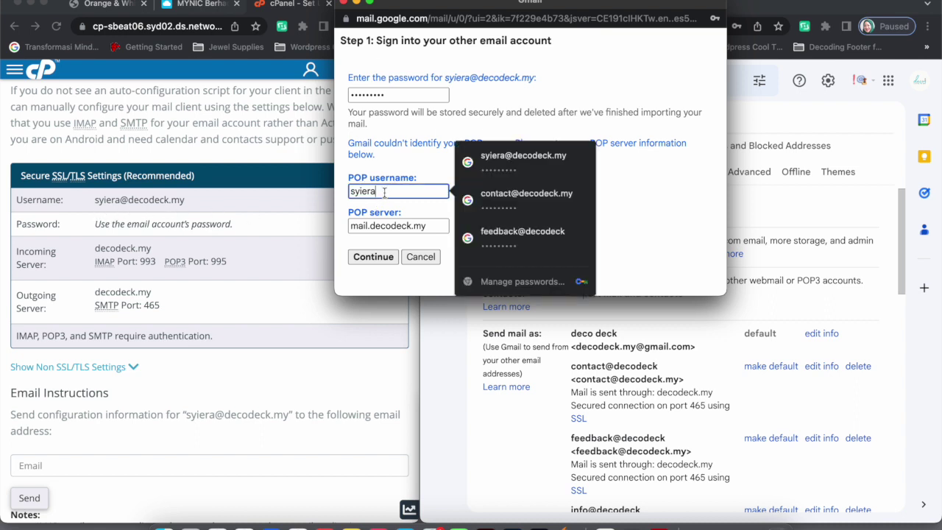
{"action": "type", "text": "@de"}
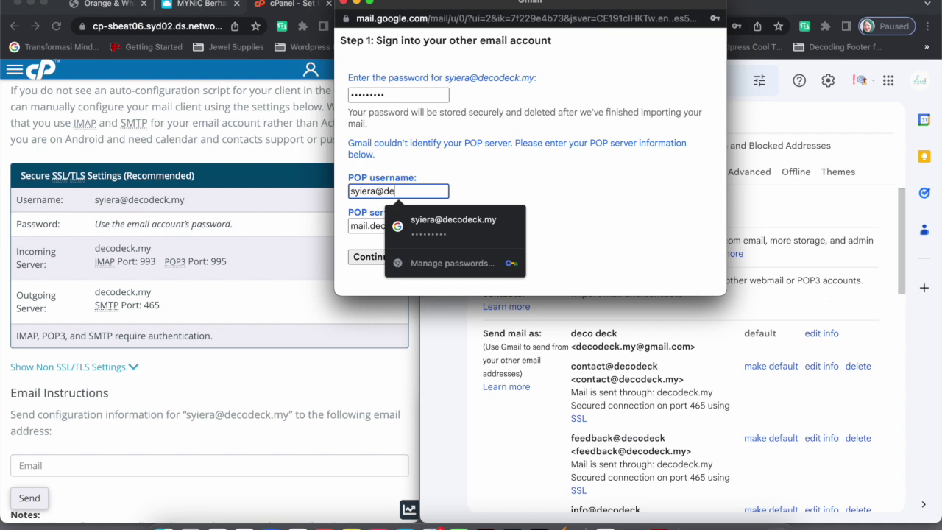
{"action": "type", "text": "codeck.my"}
{"action": "left_click", "coordinate": [596, 183]}
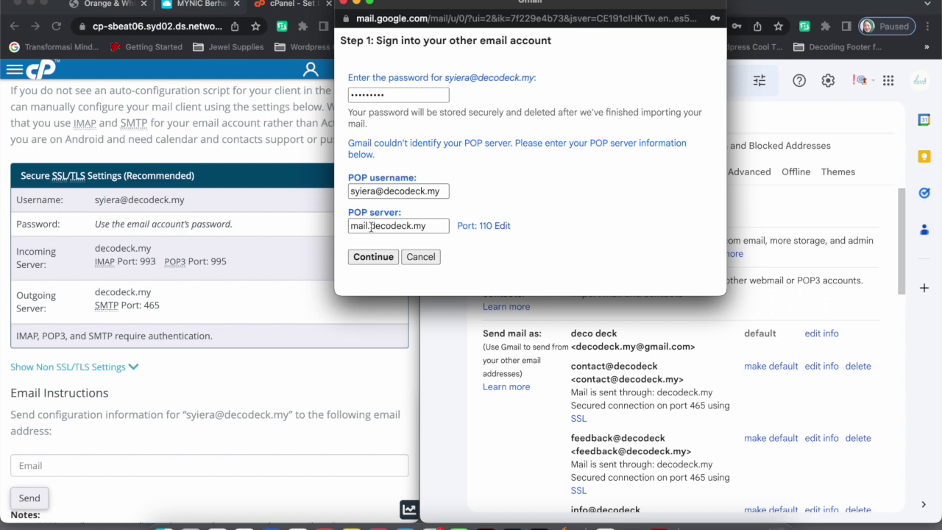
Change the POP server to decodeck.my on port 995 with SSL and submit
{"action": "left_click_drag", "start_coordinate": [370, 227], "coordinate": [338, 229]}
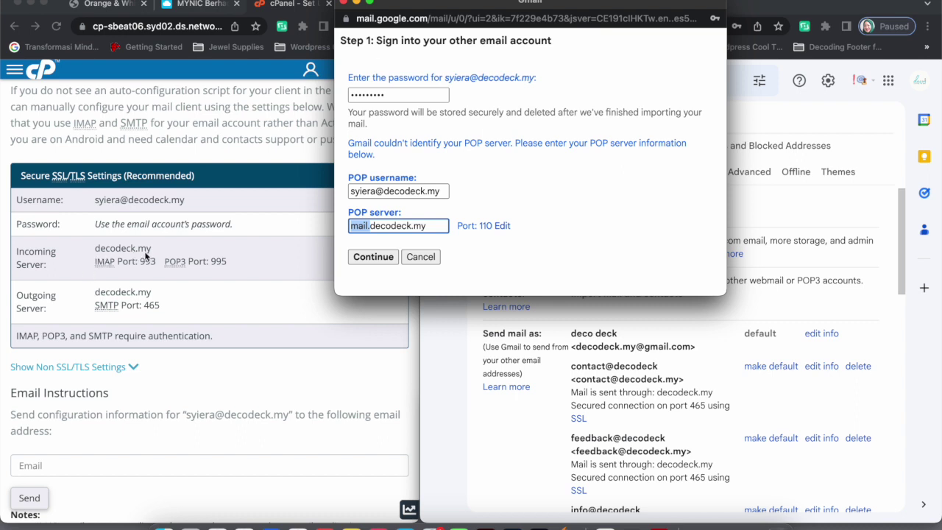
{"action": "key", "text": "BackSpace"}
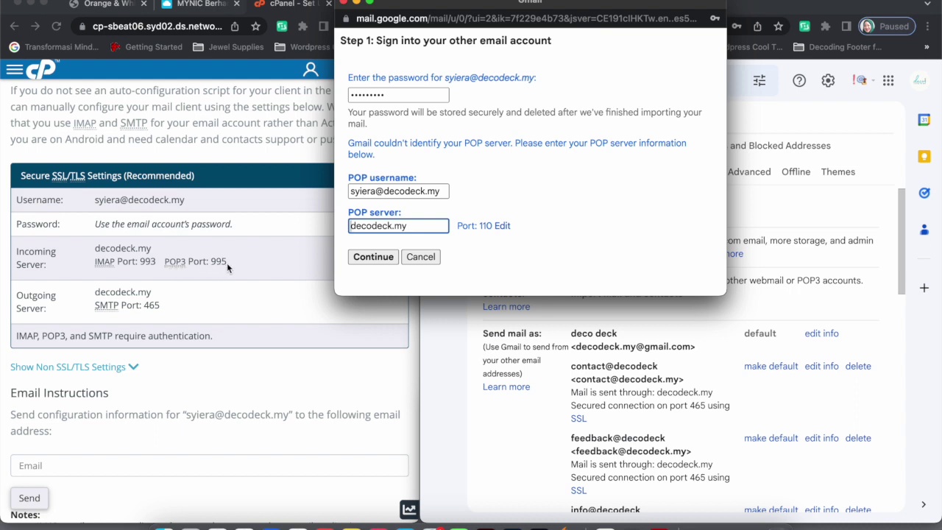
{"action": "left_click", "coordinate": [502, 226]}
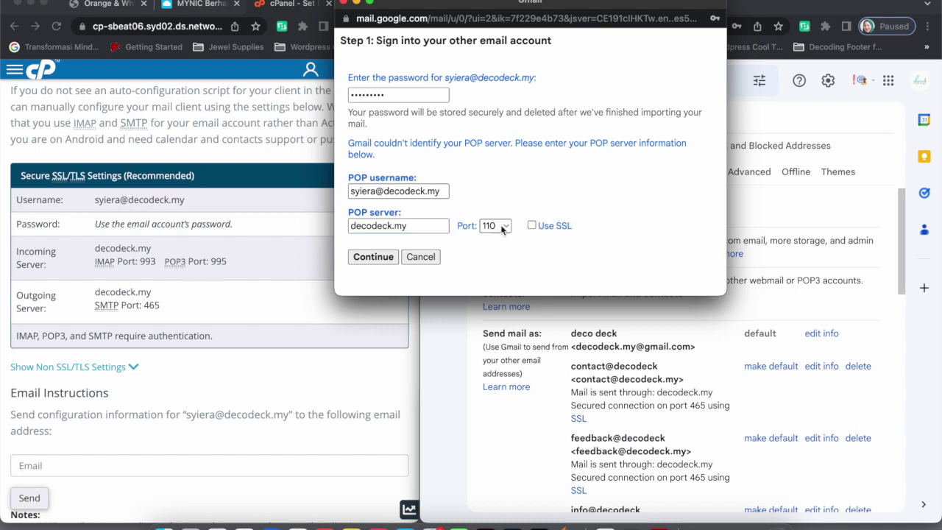
{"action": "left_click", "coordinate": [495, 227]}
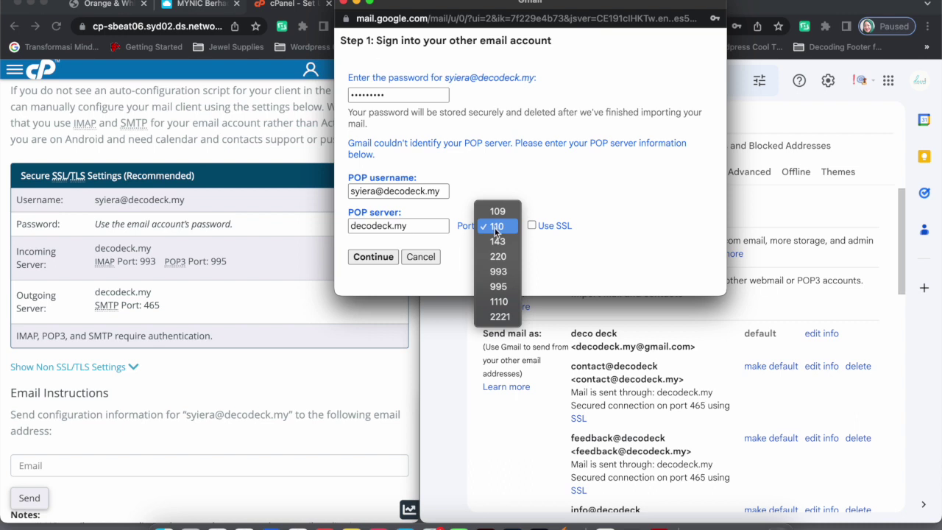
{"action": "left_click", "coordinate": [498, 286]}
{"action": "left_click", "coordinate": [532, 226]}
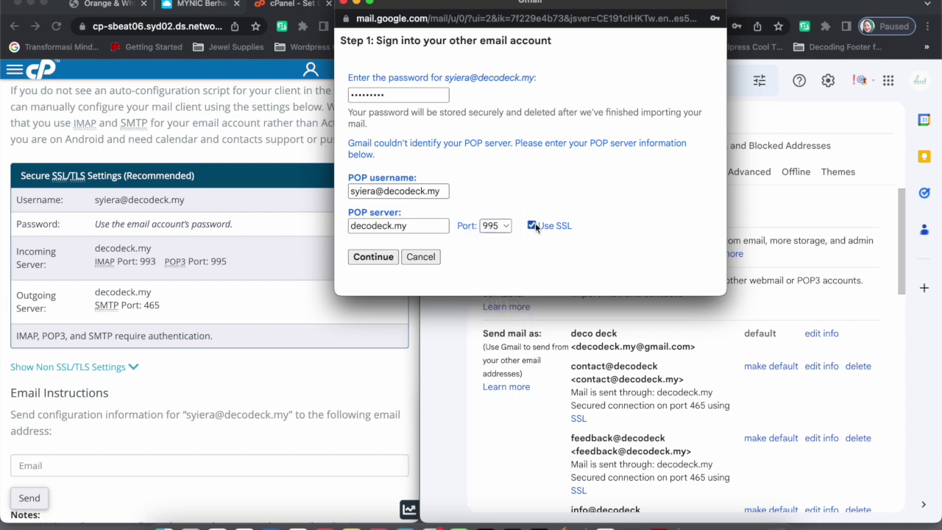
{"action": "left_click", "coordinate": [364, 258]}
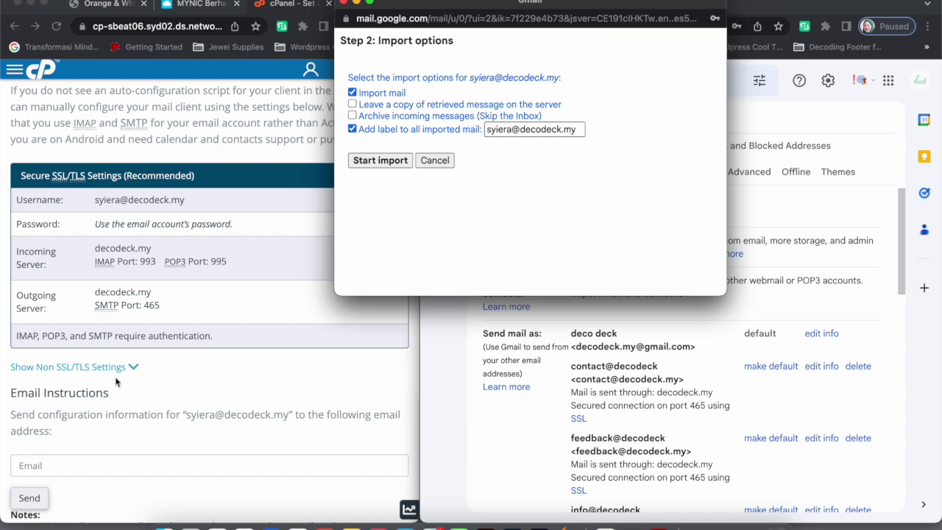
{"action": "left_click", "coordinate": [380, 161]}
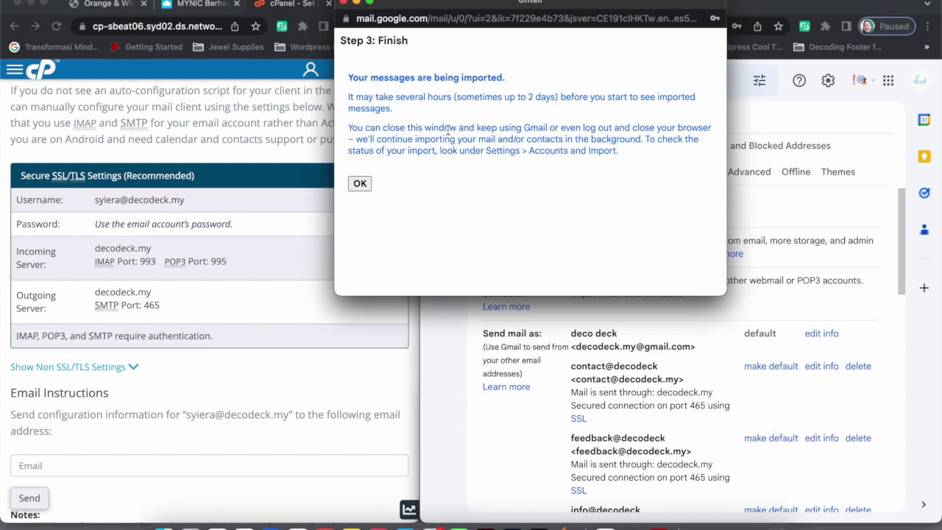
{"action": "left_click", "coordinate": [360, 184]}
{"action": "scroll", "coordinate": [679, 341], "scroll_direction": "down", "scroll_amount": 3}
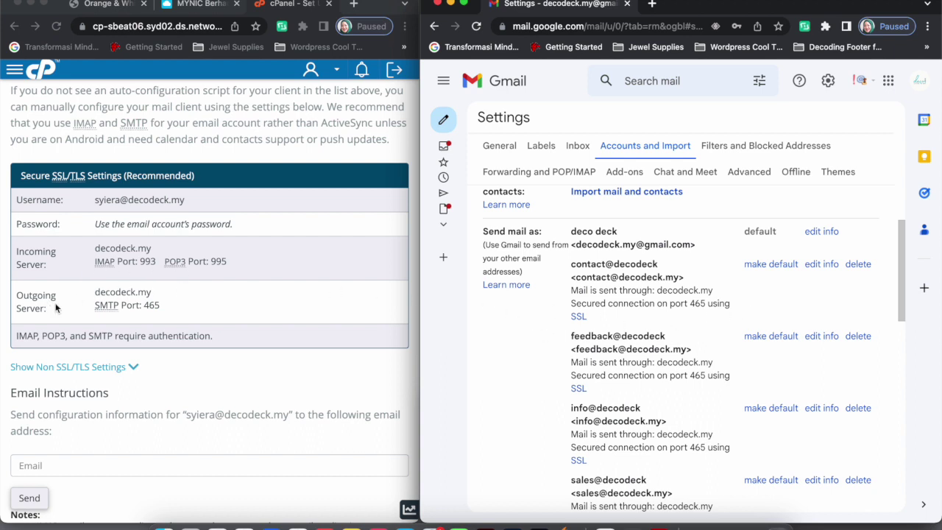
{"action": "scroll", "coordinate": [527, 356], "scroll_direction": "down", "scroll_amount": 5}
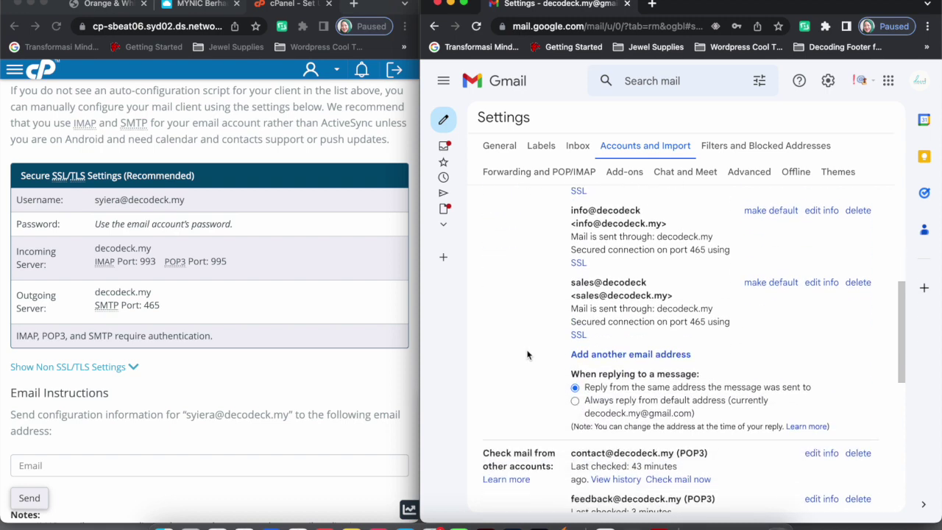
{"action": "scroll", "coordinate": [527, 355], "scroll_direction": "down", "scroll_amount": 8}
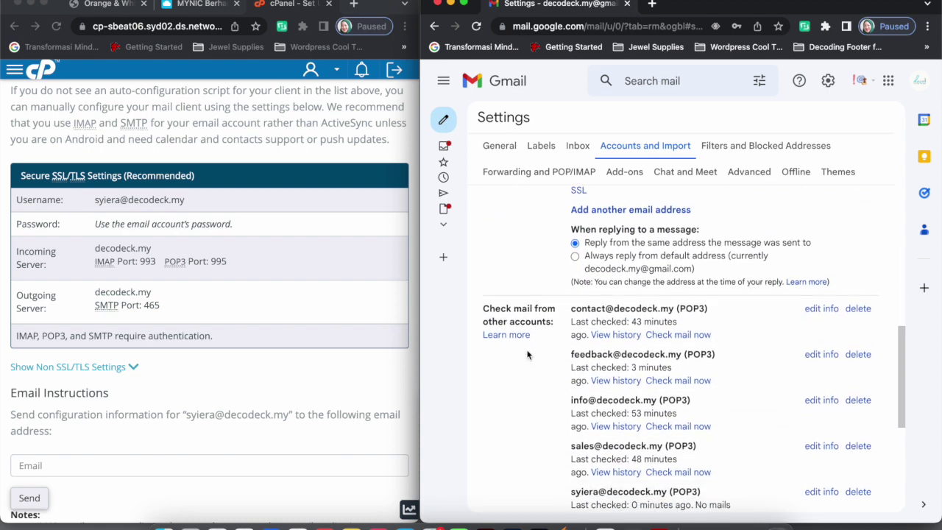
{"action": "scroll", "coordinate": [527, 355], "scroll_direction": "up", "scroll_amount": 2}
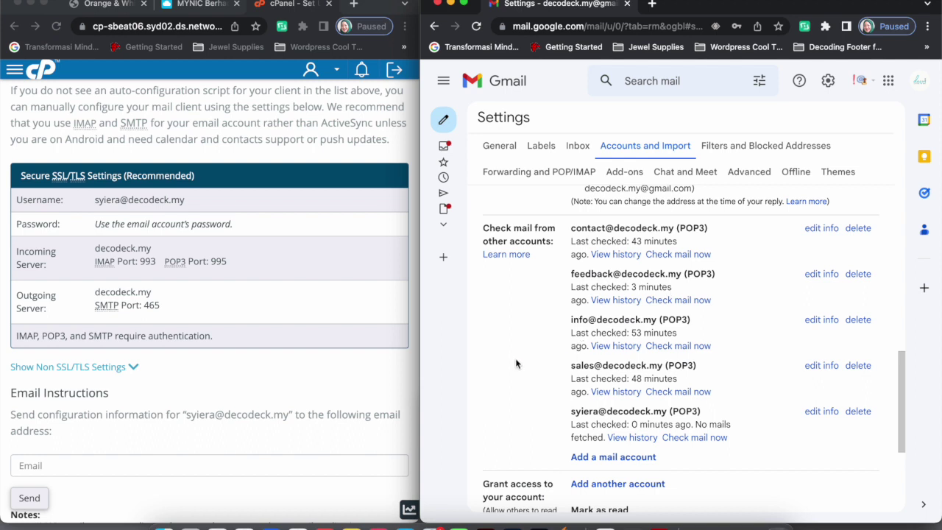
{"action": "scroll", "coordinate": [516, 364], "scroll_direction": "up", "scroll_amount": 5}
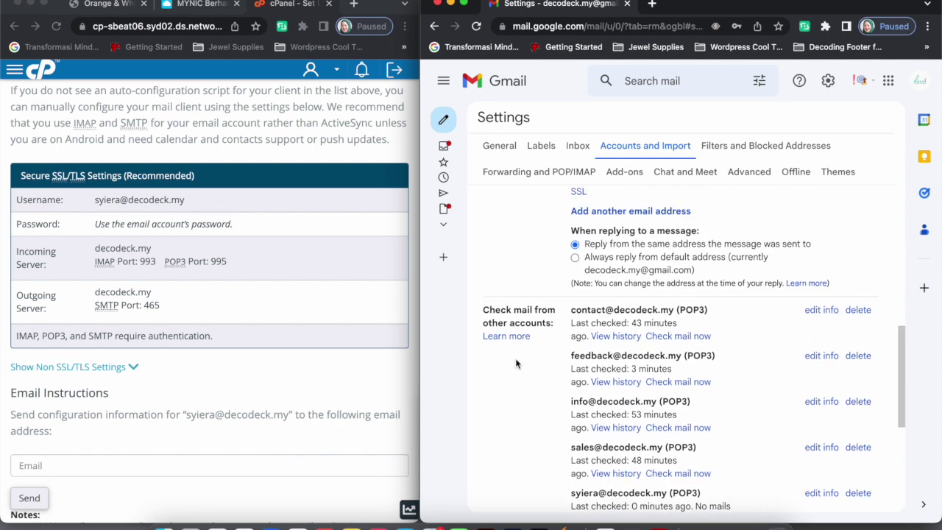
{"action": "scroll", "coordinate": [516, 363], "scroll_direction": "up", "scroll_amount": 6}
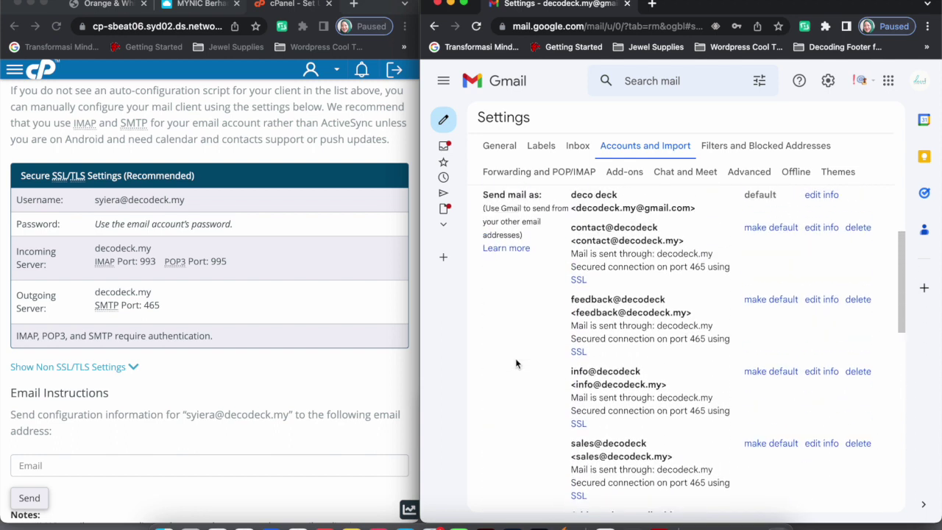
{"action": "scroll", "coordinate": [516, 364], "scroll_direction": "up", "scroll_amount": 1}
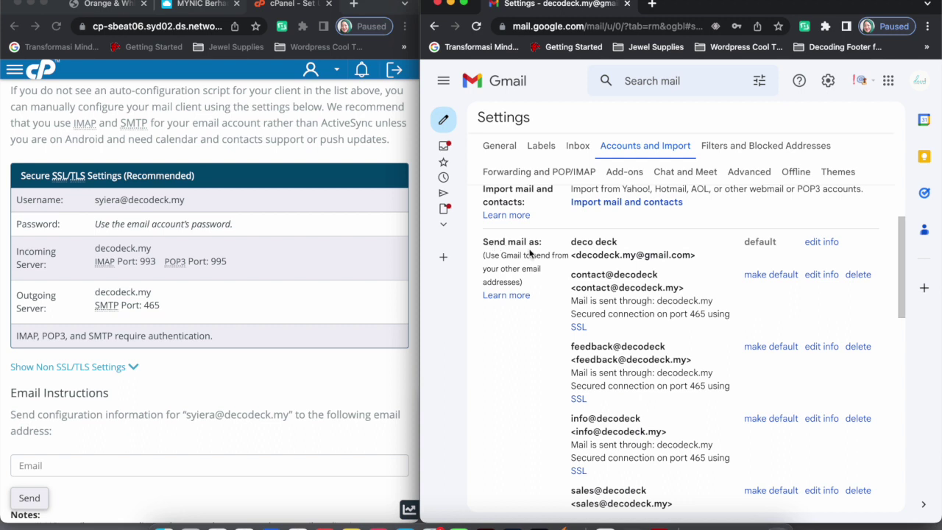
{"action": "scroll", "coordinate": [523, 256], "scroll_direction": "up", "scroll_amount": 3}
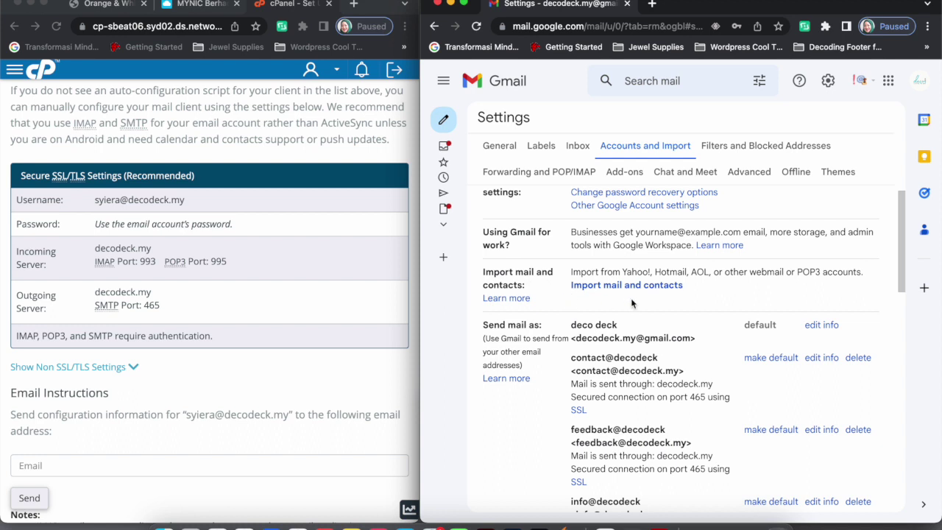
{"action": "scroll", "coordinate": [529, 390], "scroll_direction": "down", "scroll_amount": 1}
{"action": "scroll", "coordinate": [529, 388], "scroll_direction": "down", "scroll_amount": 2}
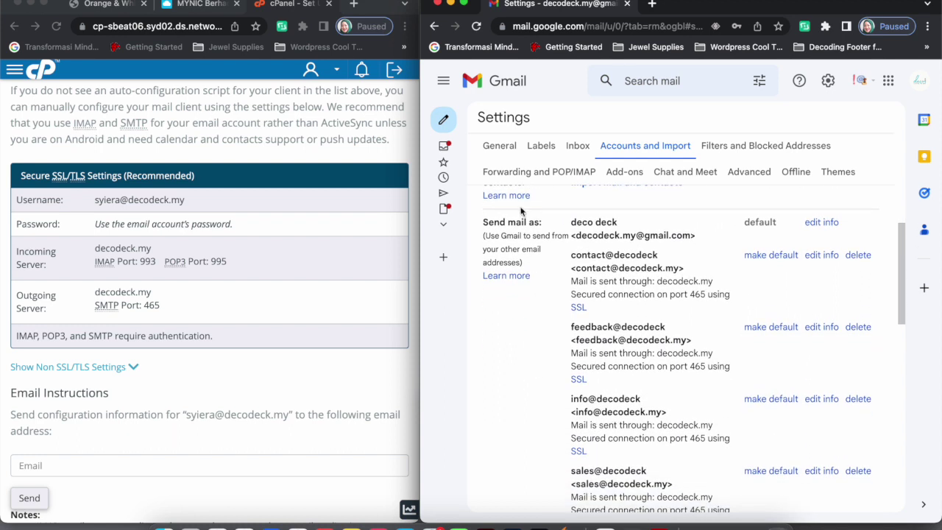
{"action": "scroll", "coordinate": [536, 364], "scroll_direction": "down", "scroll_amount": 6}
{"action": "scroll", "coordinate": [536, 369], "scroll_direction": "down", "scroll_amount": 1}
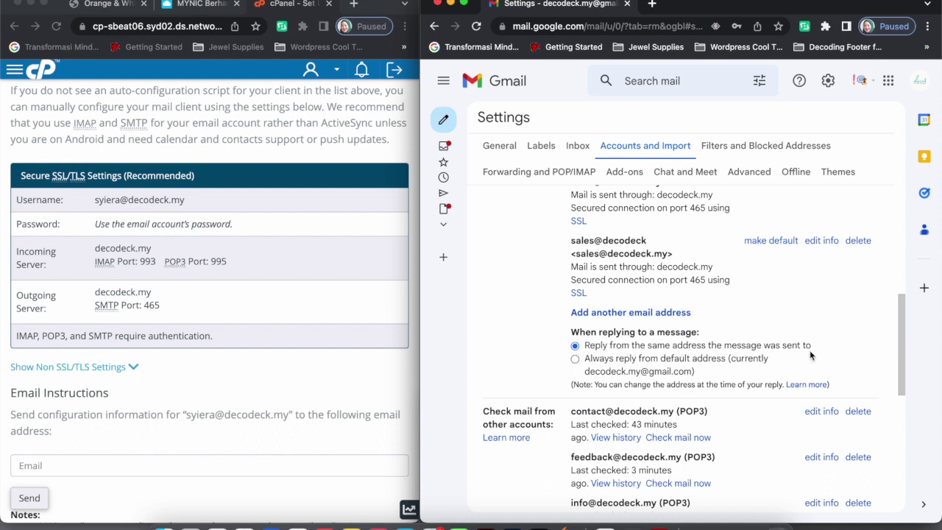
Add the new decodeck.my mailbox as a Gmail send-as address, using the address as the sender name
{"action": "left_click", "coordinate": [618, 315]}
{"action": "left_click_drag", "start_coordinate": [224, 2], "coordinate": [527, 1]}
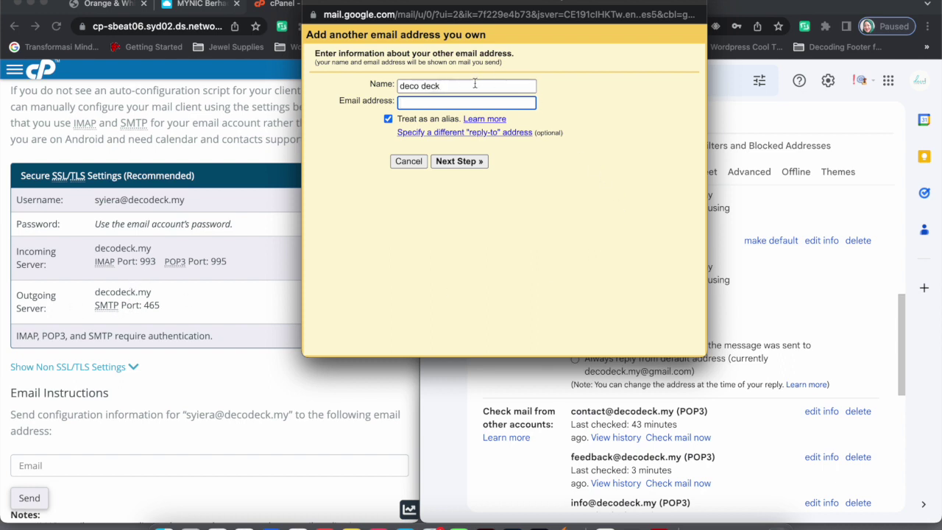
{"action": "left_click_drag", "start_coordinate": [475, 84], "coordinate": [361, 86]}
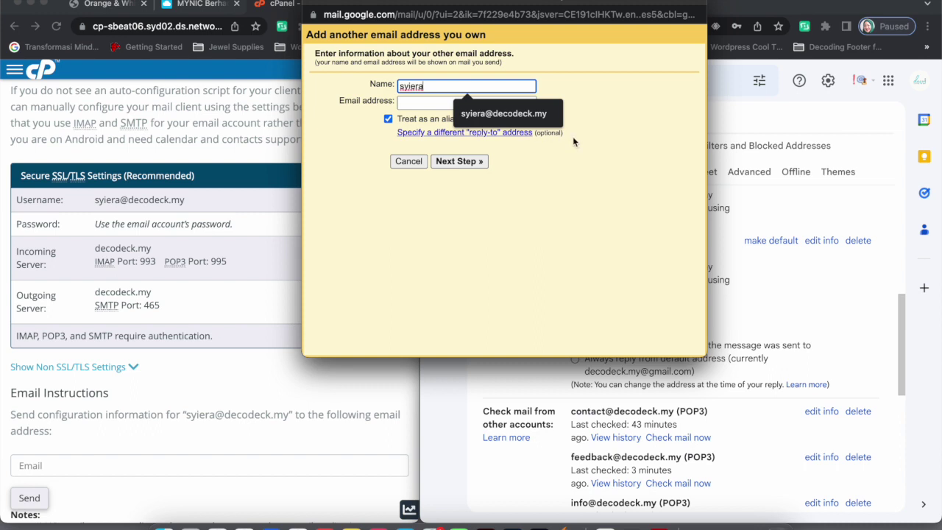
{"action": "left_click", "coordinate": [532, 115]}
{"action": "left_click", "coordinate": [414, 101]}
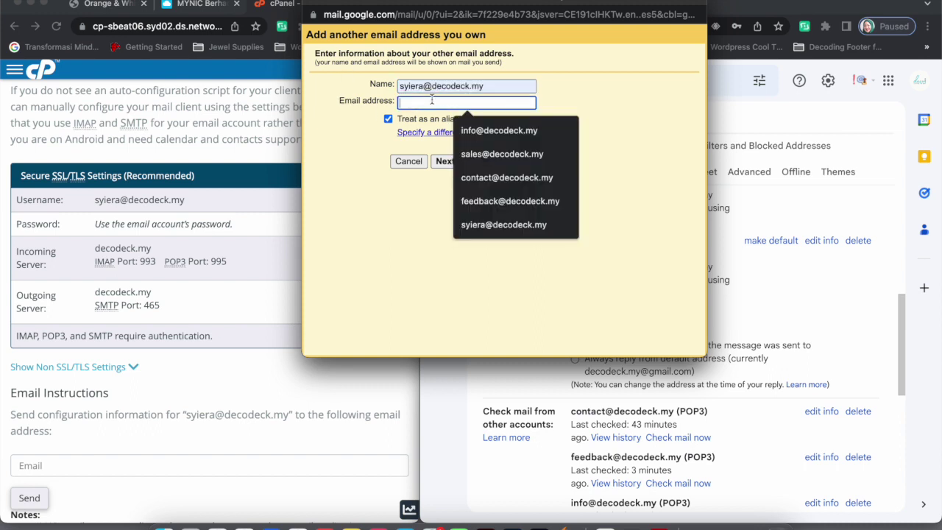
{"action": "left_click", "coordinate": [482, 224]}
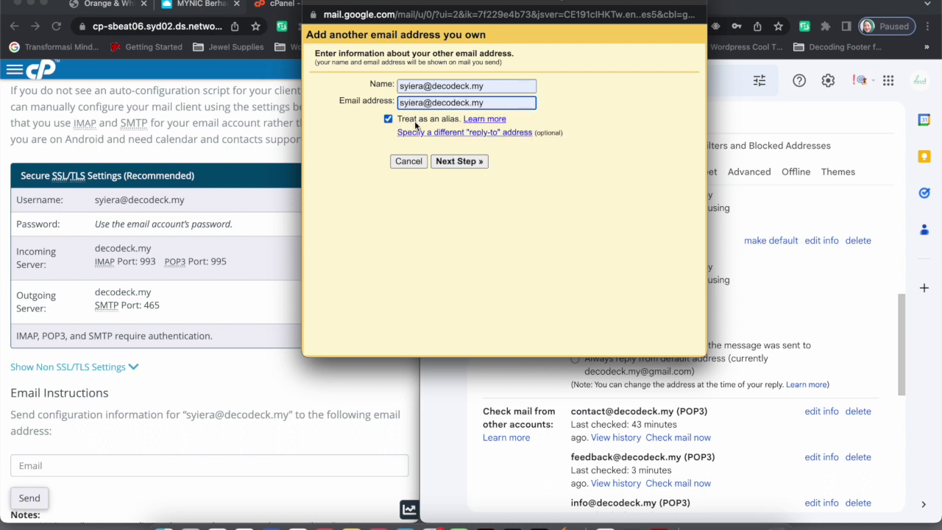
{"action": "left_click", "coordinate": [458, 166]}
{"action": "left_click", "coordinate": [455, 162]}
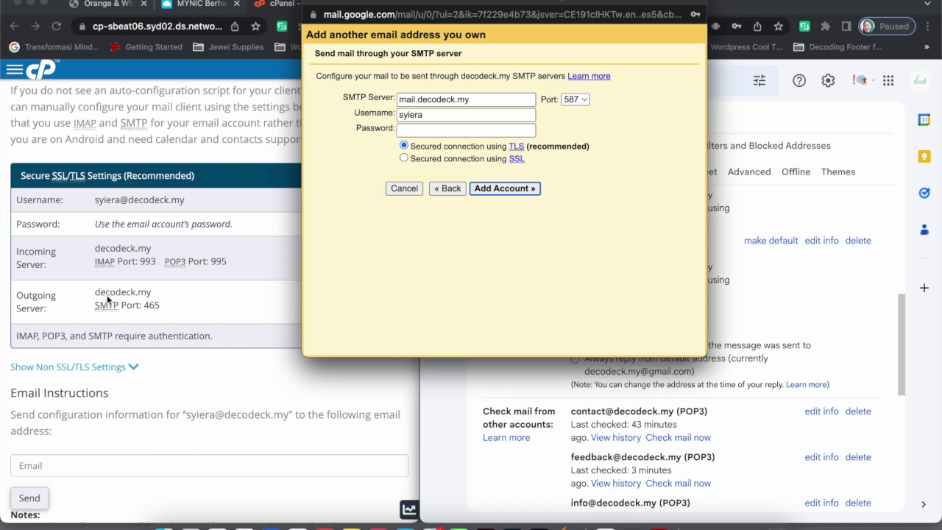
Set SMTP server decodeck.my, the mailbox username and password, and port 465 SSL, then add the account
{"action": "left_click_drag", "start_coordinate": [420, 99], "coordinate": [376, 99]}
{"action": "key", "text": "BackSpace"}
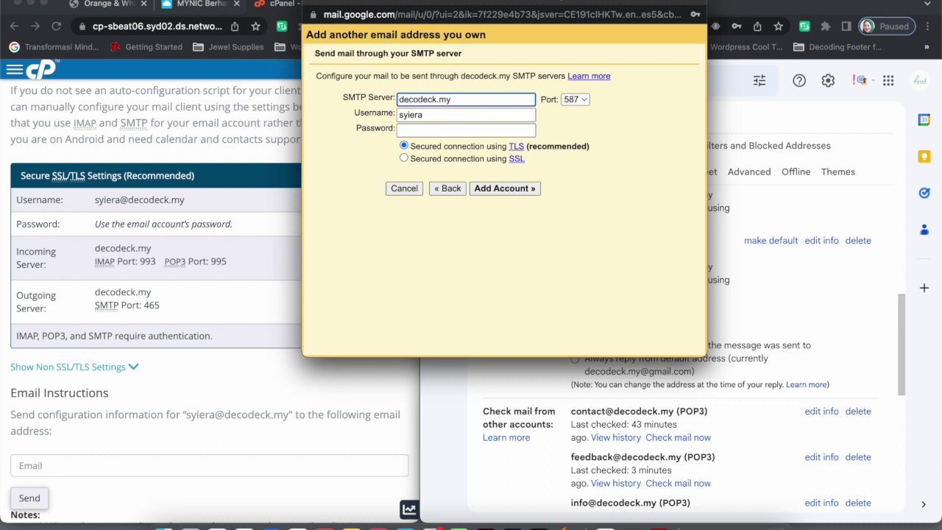
{"action": "left_click", "coordinate": [435, 115]}
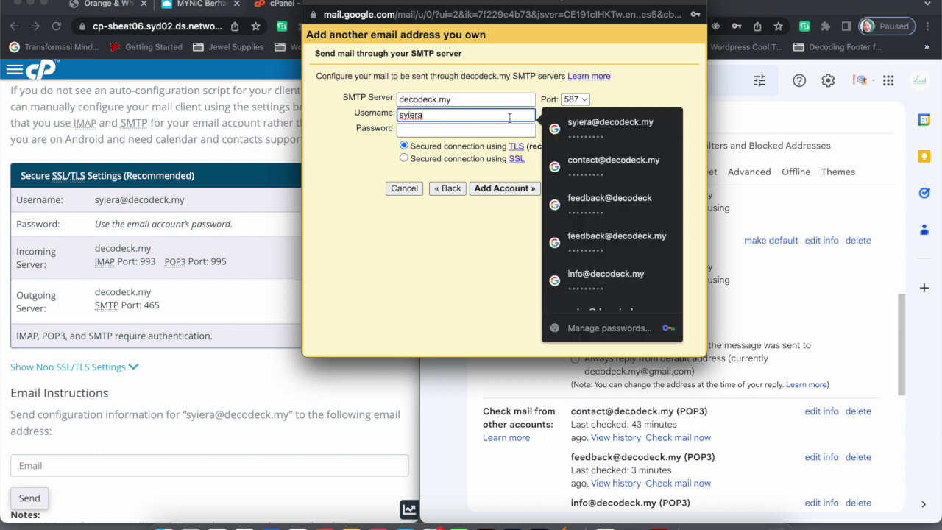
{"action": "left_click", "coordinate": [610, 127]}
{"action": "double_click", "coordinate": [444, 129]}
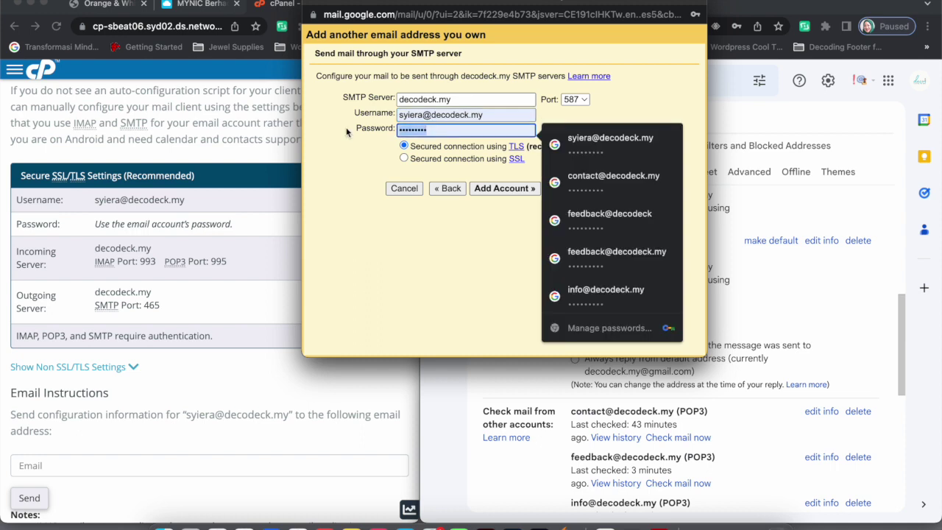
{"action": "key", "text": "BackSpace"}
{"action": "type", "text": "d"}
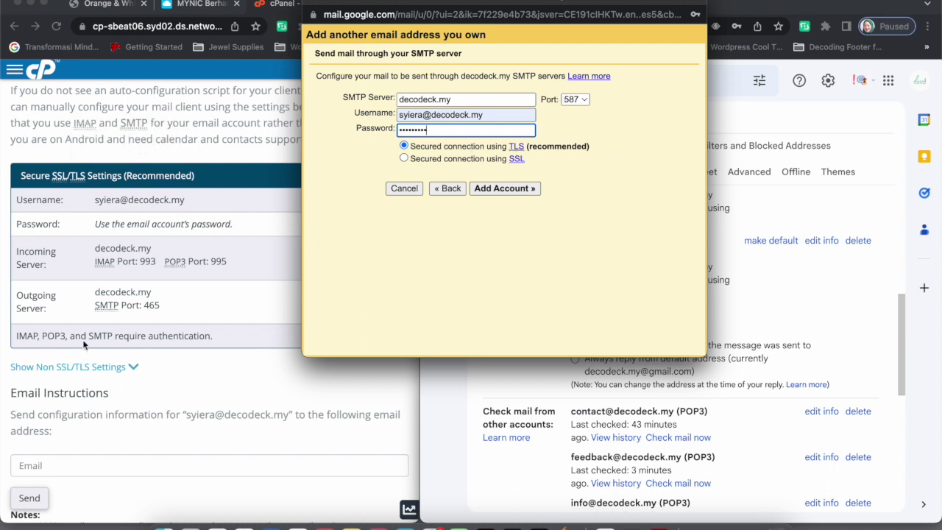
{"action": "left_click", "coordinate": [573, 100]}
{"action": "left_click", "coordinate": [576, 85]}
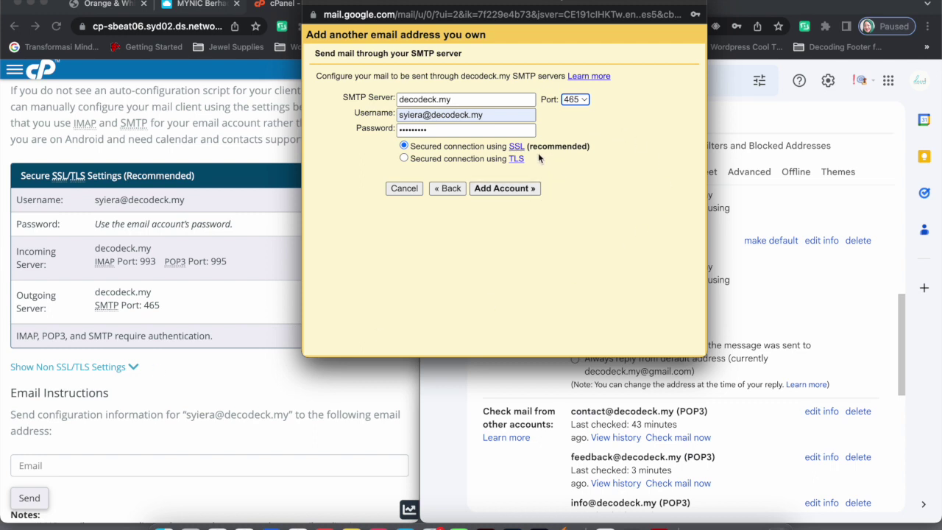
{"action": "left_click", "coordinate": [506, 191]}
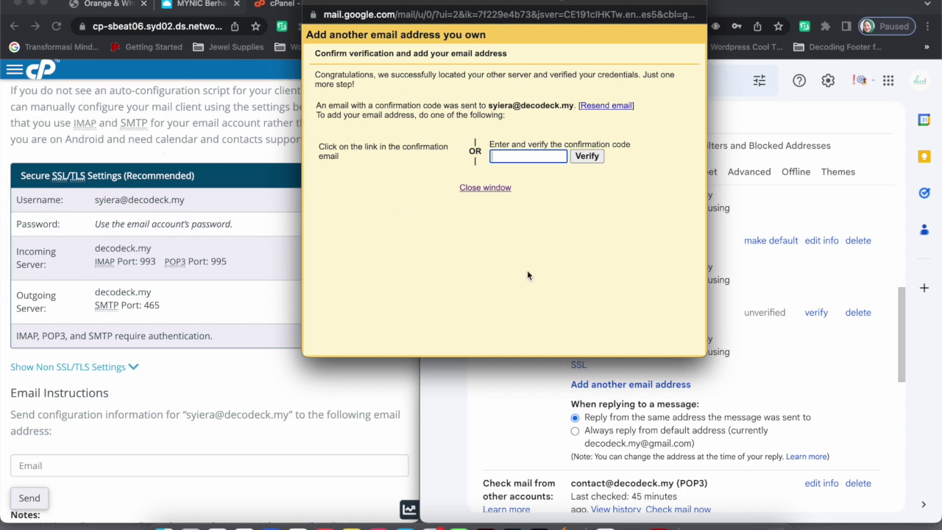
Resend Gmail's confirmation code email to the new decodeck.my mailbox
{"action": "left_click", "coordinate": [599, 107]}
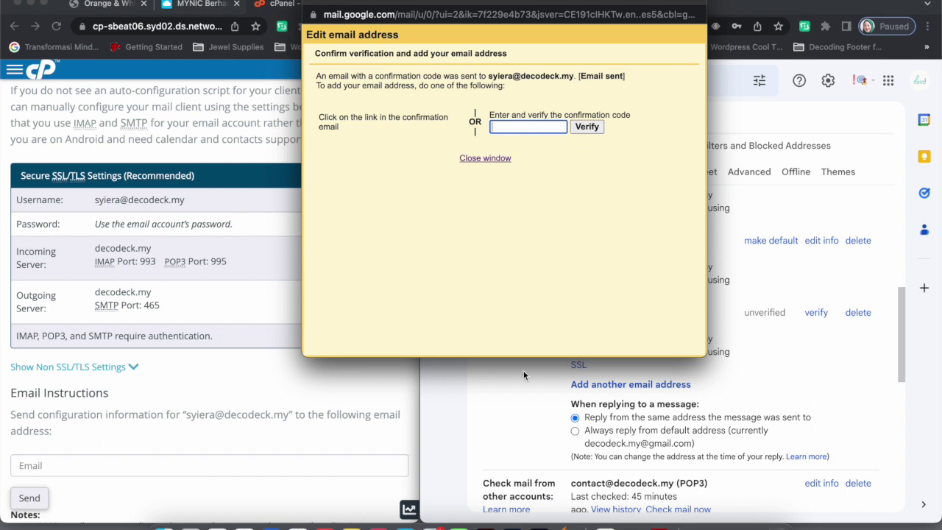
{"action": "left_click_drag", "start_coordinate": [416, 4], "coordinate": [559, 3]}
Return to cPanel home and open Email Accounts to view all six decodeck.my mailboxes
{"action": "left_click", "coordinate": [226, 224]}
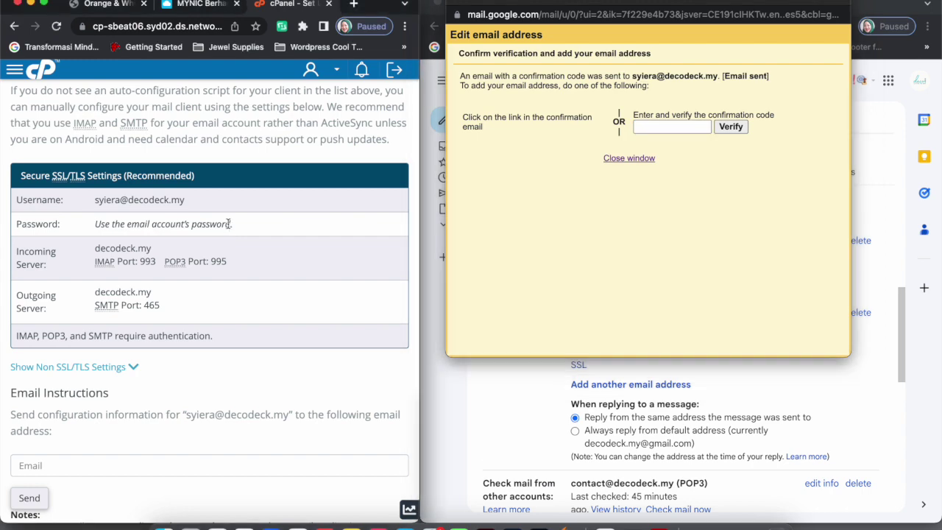
{"action": "scroll", "coordinate": [166, 171], "scroll_direction": "up", "scroll_amount": 3}
{"action": "scroll", "coordinate": [166, 167], "scroll_direction": "up", "scroll_amount": 3}
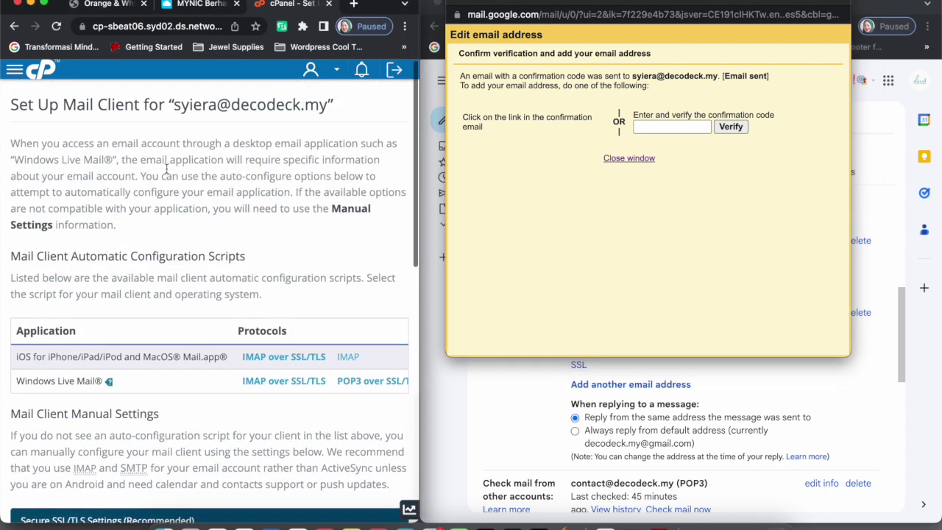
{"action": "scroll", "coordinate": [166, 167], "scroll_direction": "down", "scroll_amount": 8}
{"action": "scroll", "coordinate": [163, 169], "scroll_direction": "up", "scroll_amount": 1}
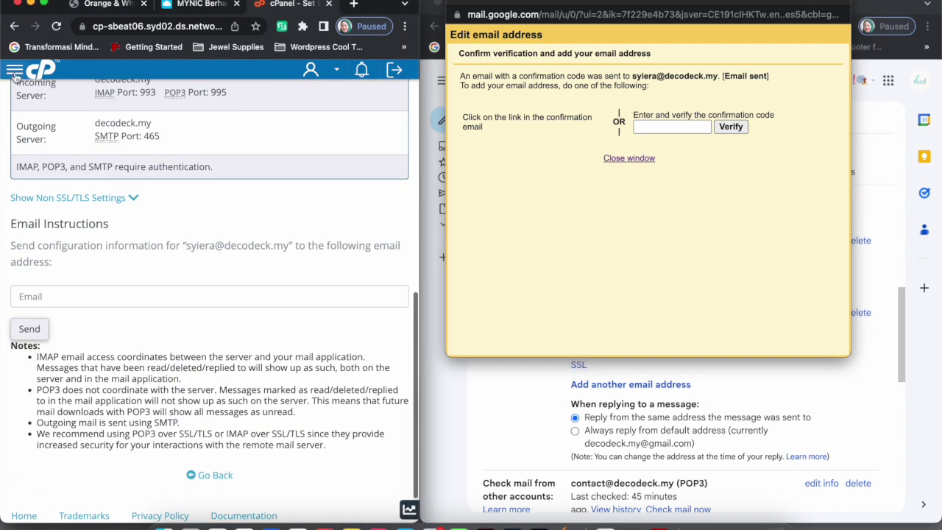
{"action": "left_click", "coordinate": [15, 69]}
{"action": "left_click", "coordinate": [16, 98]}
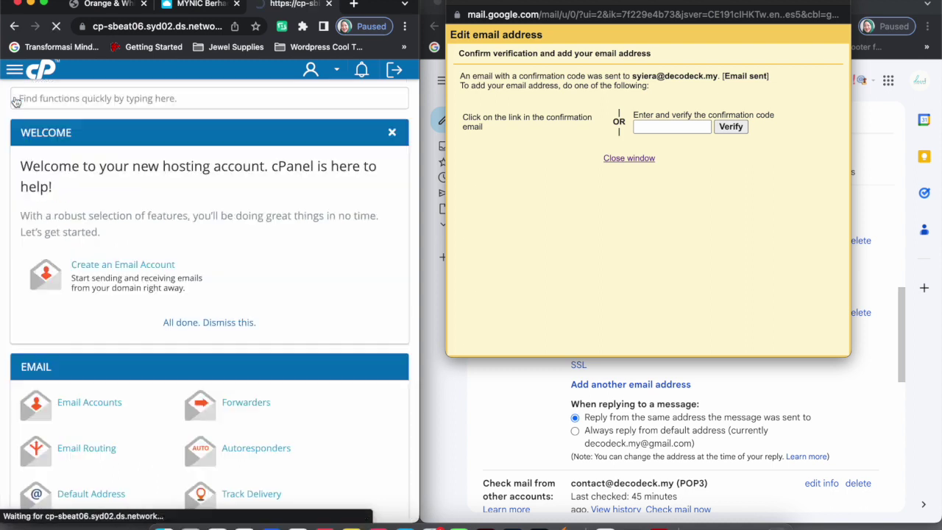
{"action": "scroll", "coordinate": [225, 357], "scroll_direction": "down", "scroll_amount": 5}
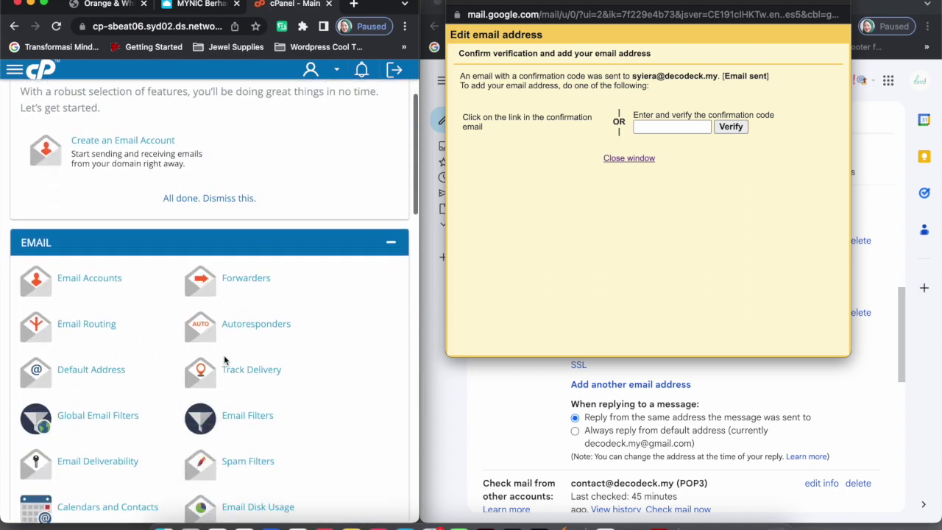
{"action": "left_click", "coordinate": [75, 231]}
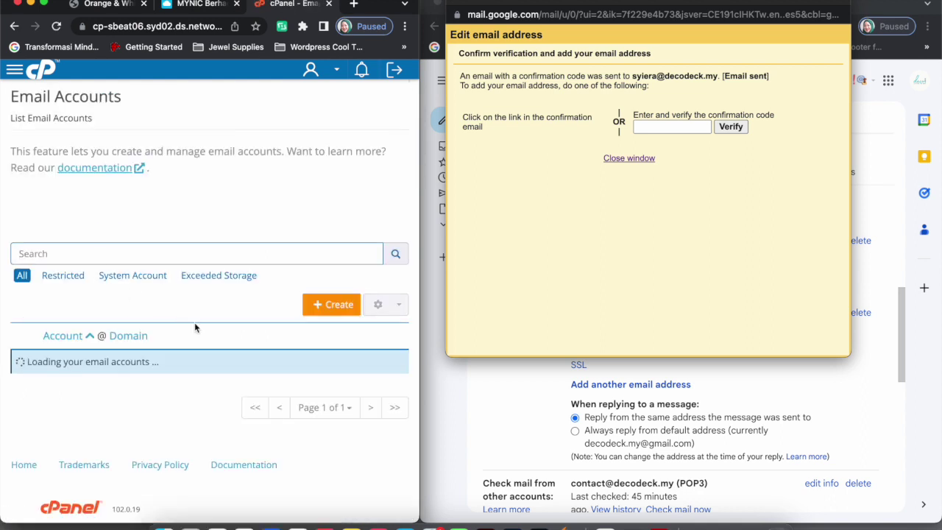
{"action": "scroll", "coordinate": [195, 322], "scroll_direction": "down", "scroll_amount": 5}
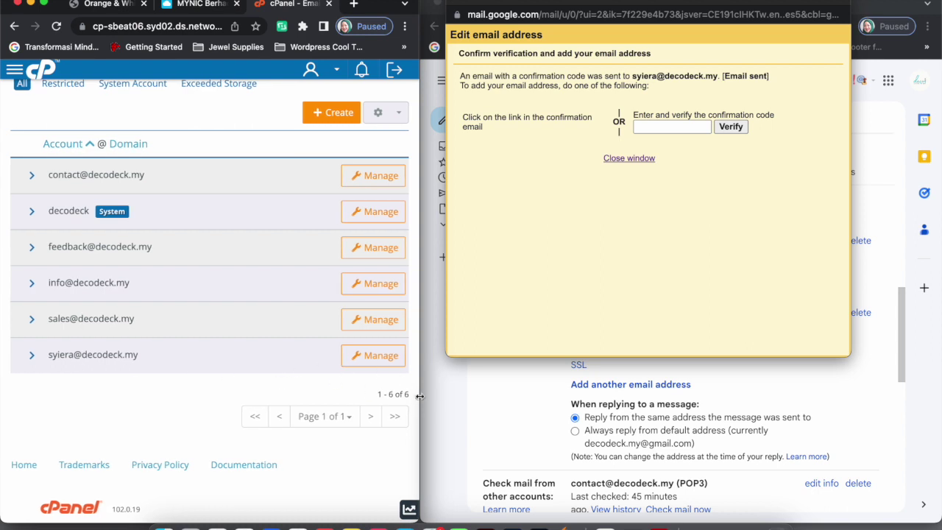
{"action": "left_click_drag", "start_coordinate": [420, 396], "coordinate": [565, 397]}
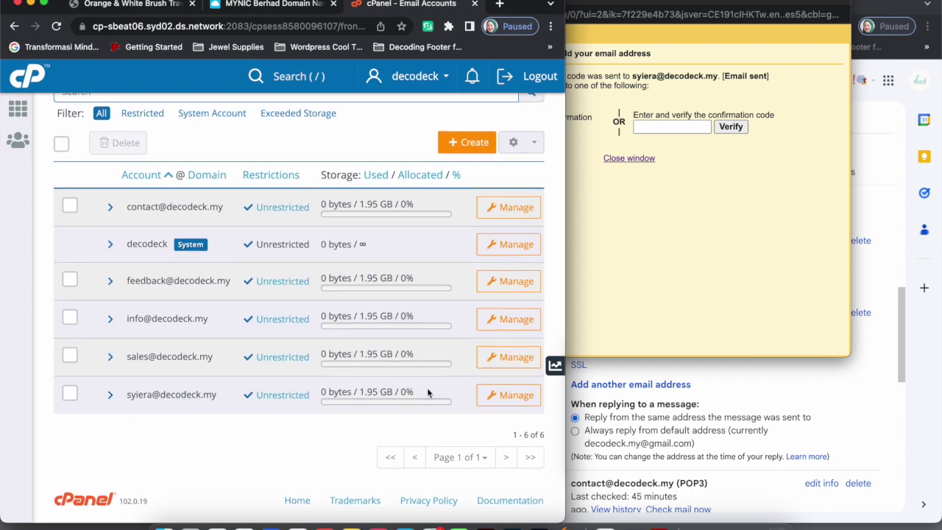
{"action": "left_click_drag", "start_coordinate": [567, 418], "coordinate": [871, 415]}
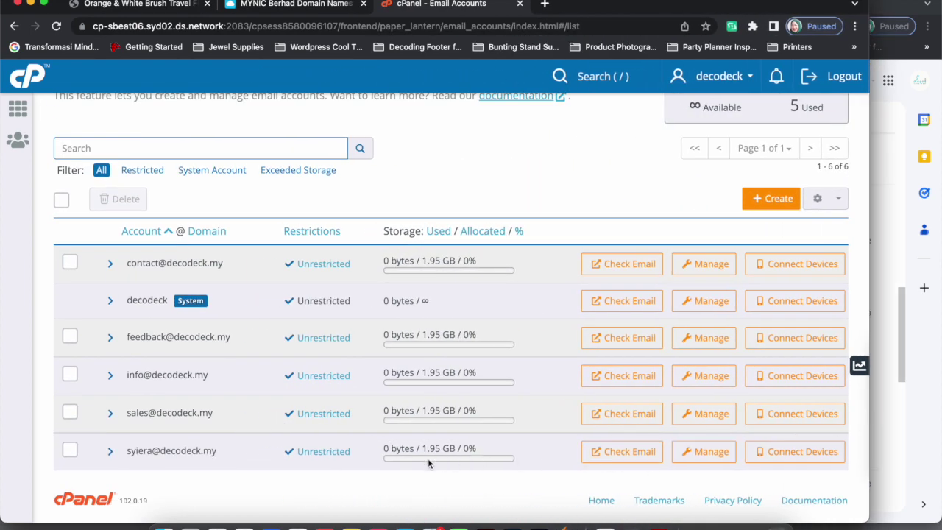
Open the new mailbox in Roundcube and select the code in the first Gmail Confirmation email
{"action": "left_click", "coordinate": [604, 452]}
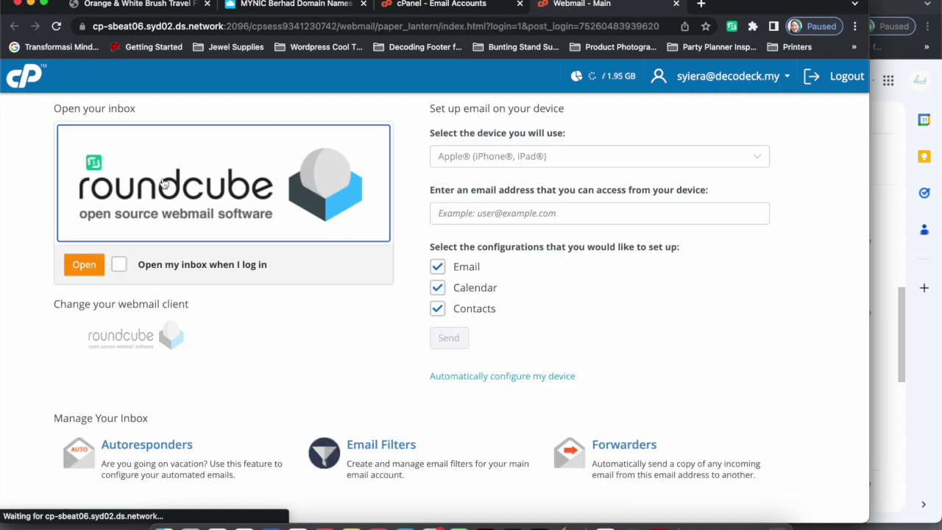
{"action": "left_click", "coordinate": [91, 269]}
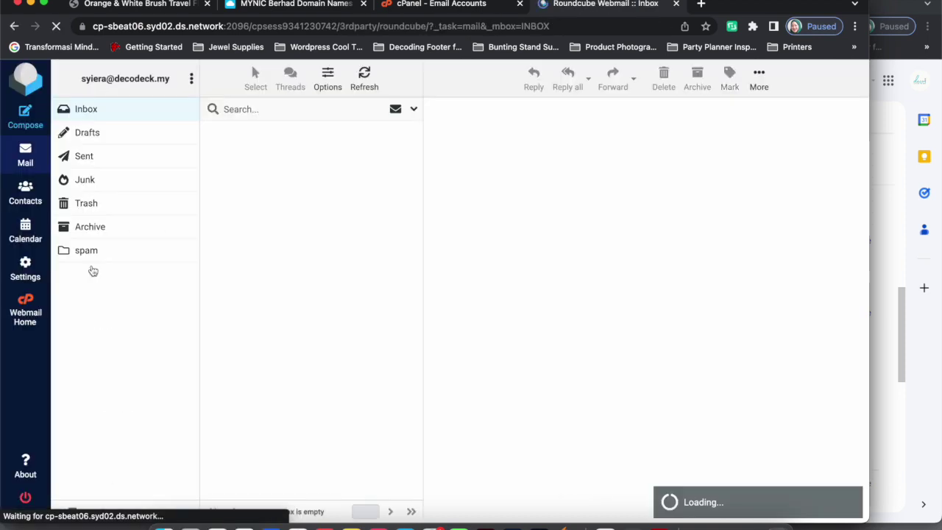
{"action": "left_click_drag", "start_coordinate": [867, 218], "coordinate": [511, 215]}
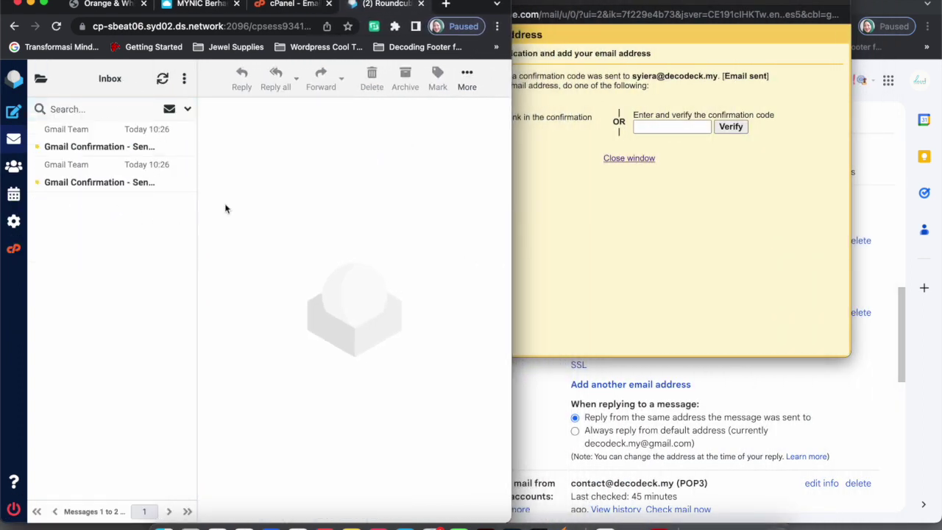
{"action": "left_click_drag", "start_coordinate": [513, 189], "coordinate": [907, 185]}
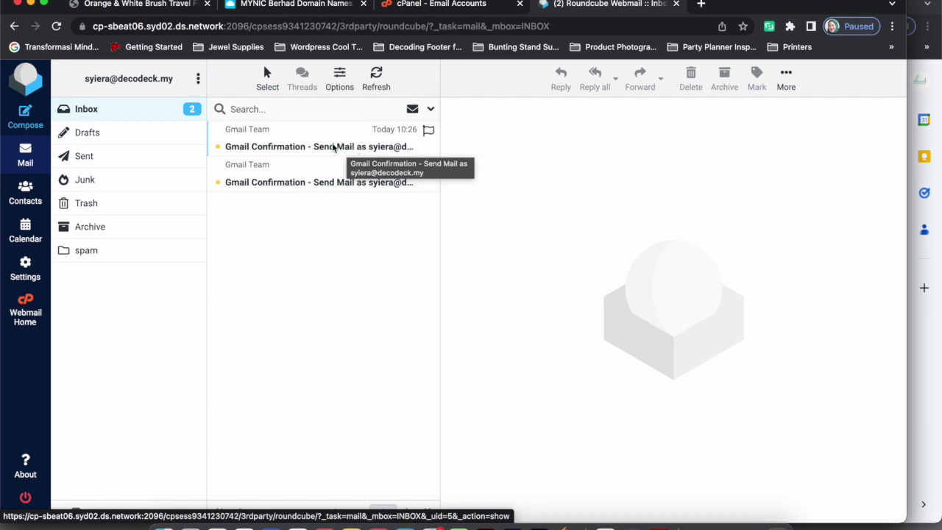
{"action": "left_click", "coordinate": [253, 142]}
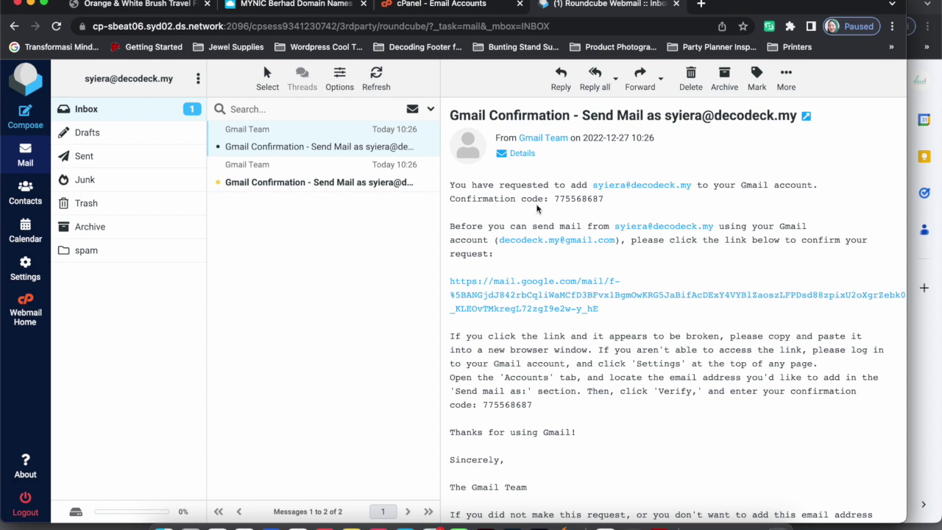
{"action": "left_click_drag", "start_coordinate": [553, 199], "coordinate": [604, 200]}
Copy the confirmation code from Roundcube into Gmail's verification field and verify the address
{"action": "right_click", "coordinate": [593, 203]}
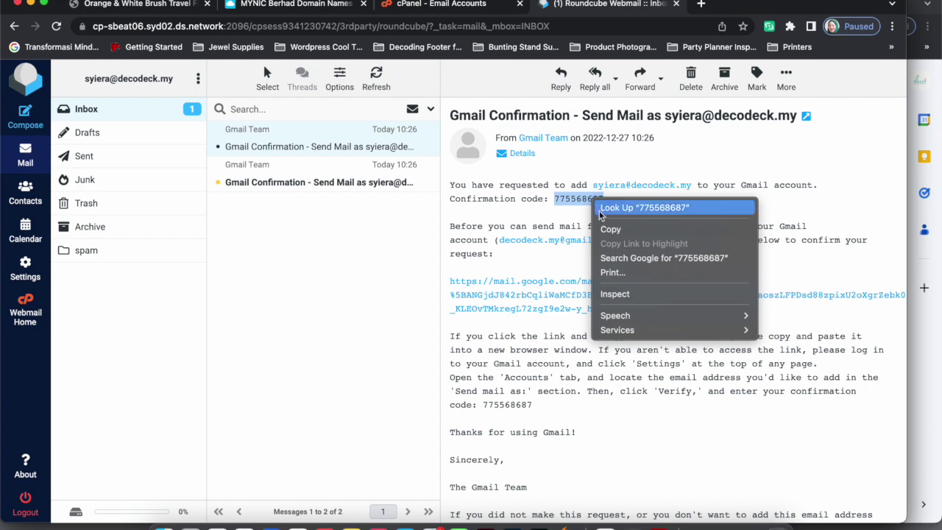
{"action": "left_click", "coordinate": [610, 229]}
{"action": "left_click_drag", "start_coordinate": [906, 253], "coordinate": [421, 253]}
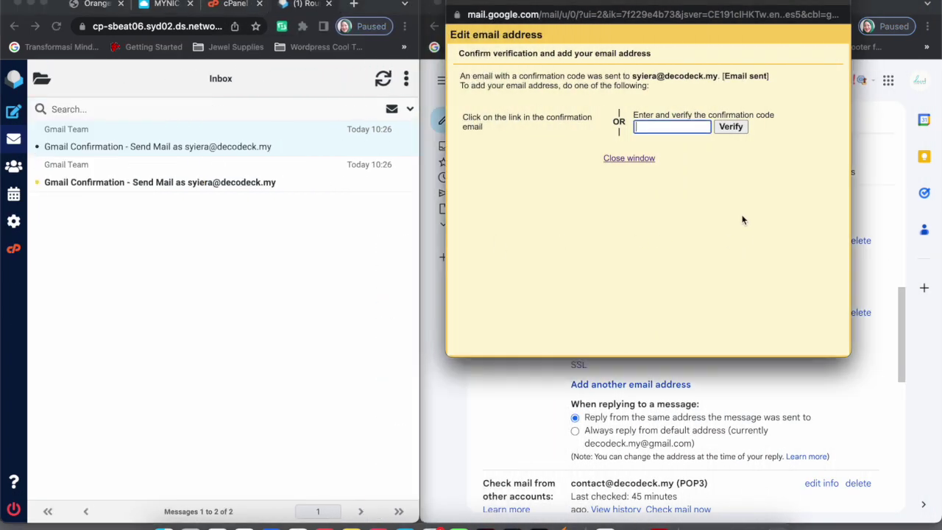
{"action": "left_click", "coordinate": [661, 126]}
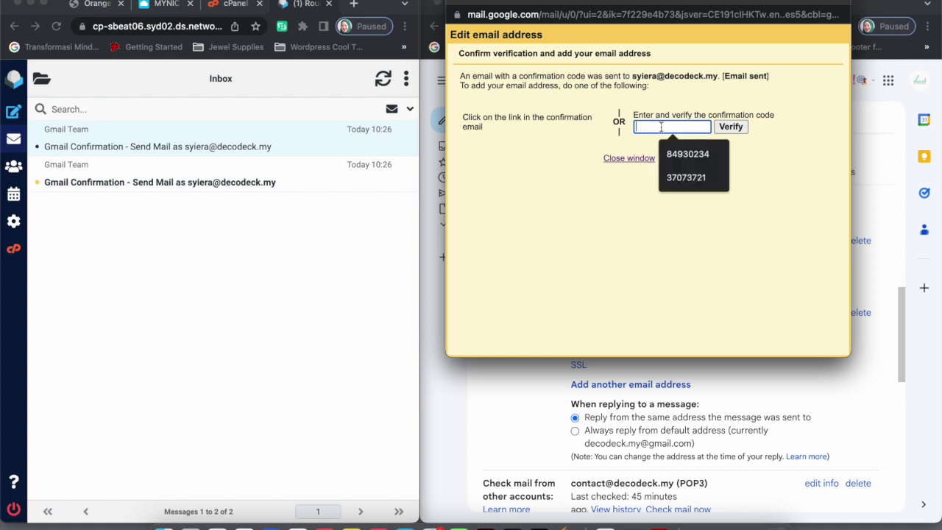
{"action": "right_click", "coordinate": [653, 126]}
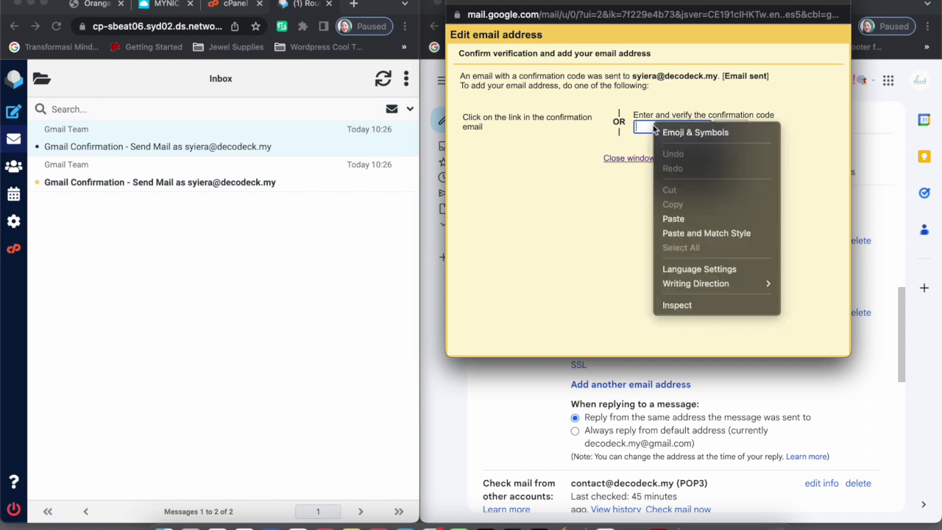
{"action": "left_click", "coordinate": [685, 220]}
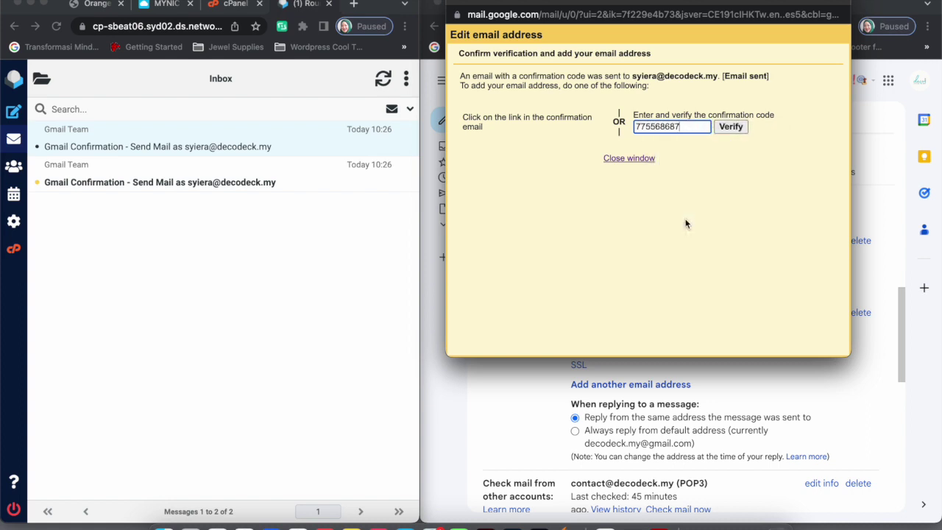
{"action": "left_click", "coordinate": [733, 128]}
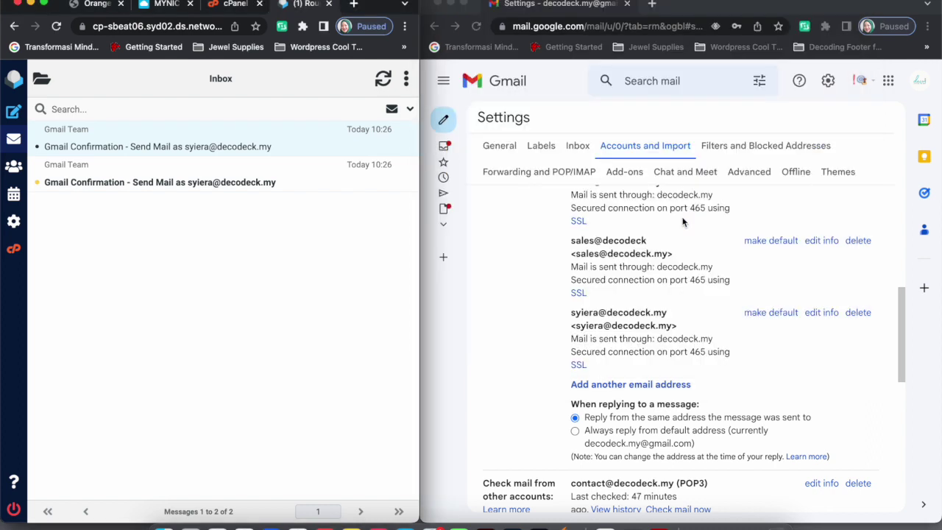
{"action": "left_click", "coordinate": [778, 11]}
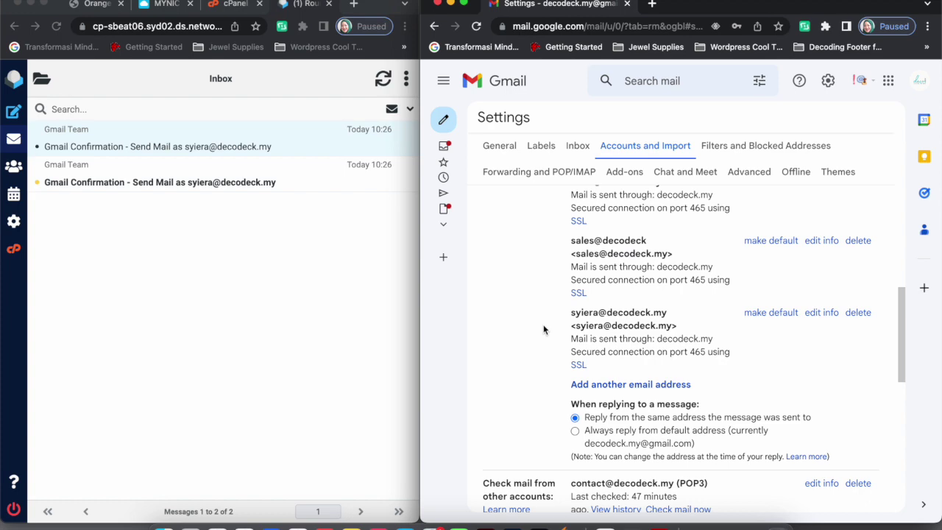
{"action": "scroll", "coordinate": [543, 330], "scroll_direction": "up", "scroll_amount": 6}
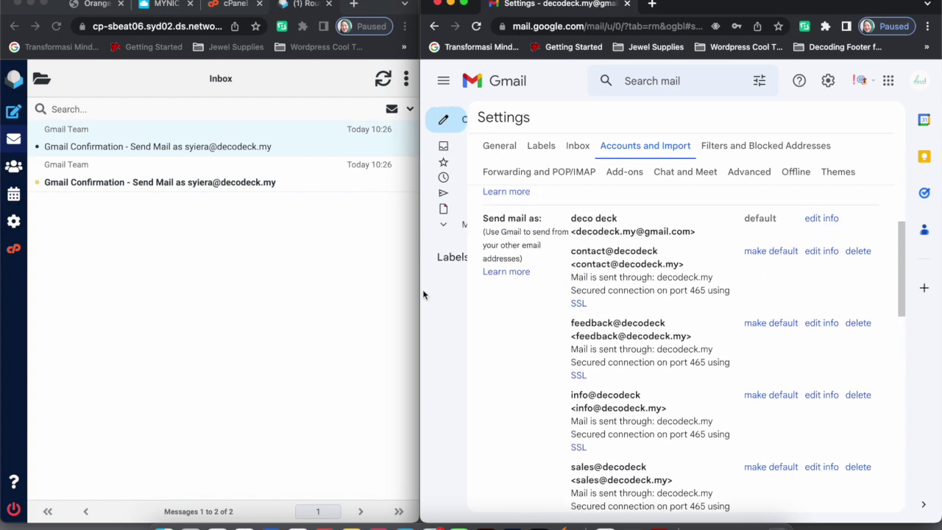
{"action": "left_click_drag", "start_coordinate": [421, 293], "coordinate": [172, 293]}
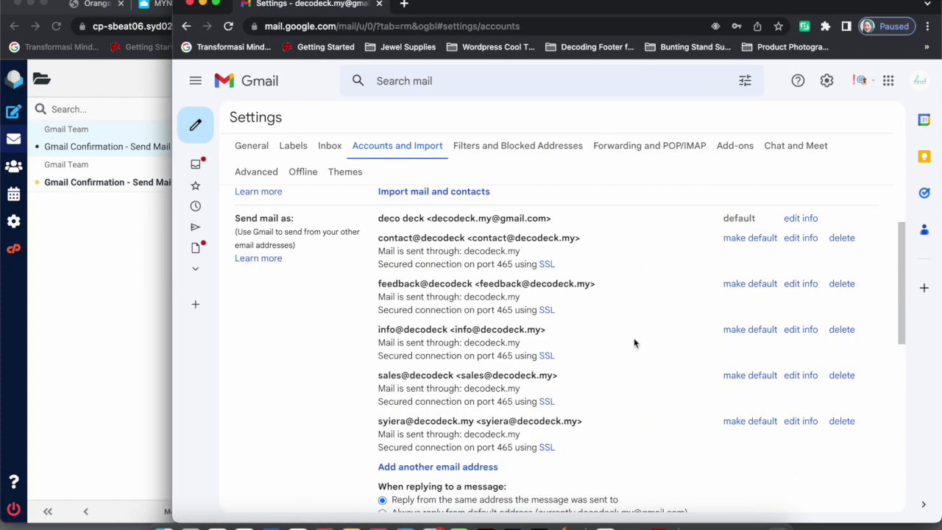
{"action": "scroll", "coordinate": [633, 343], "scroll_direction": "down", "scroll_amount": 2}
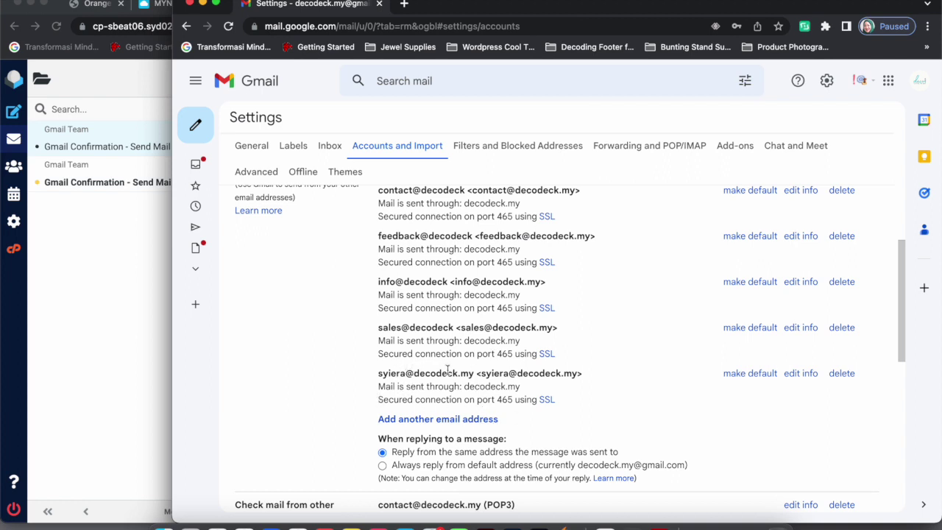
{"action": "scroll", "coordinate": [449, 368], "scroll_direction": "up", "scroll_amount": 3}
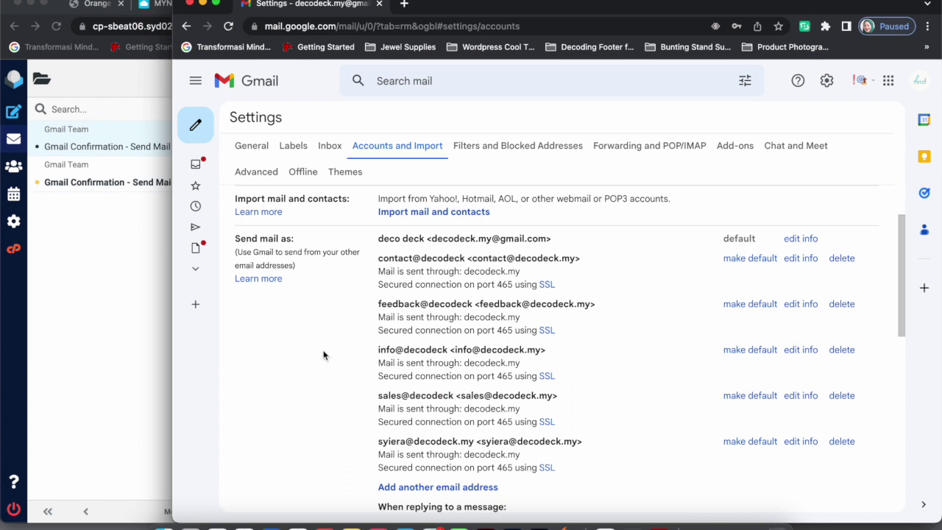
{"action": "scroll", "coordinate": [323, 355], "scroll_direction": "up", "scroll_amount": 1}
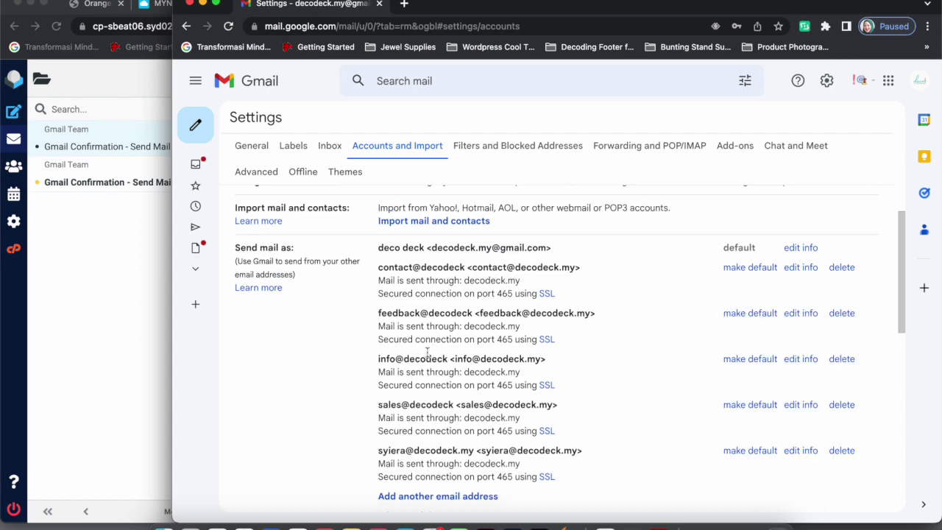
{"action": "scroll", "coordinate": [431, 357], "scroll_direction": "down", "scroll_amount": 5}
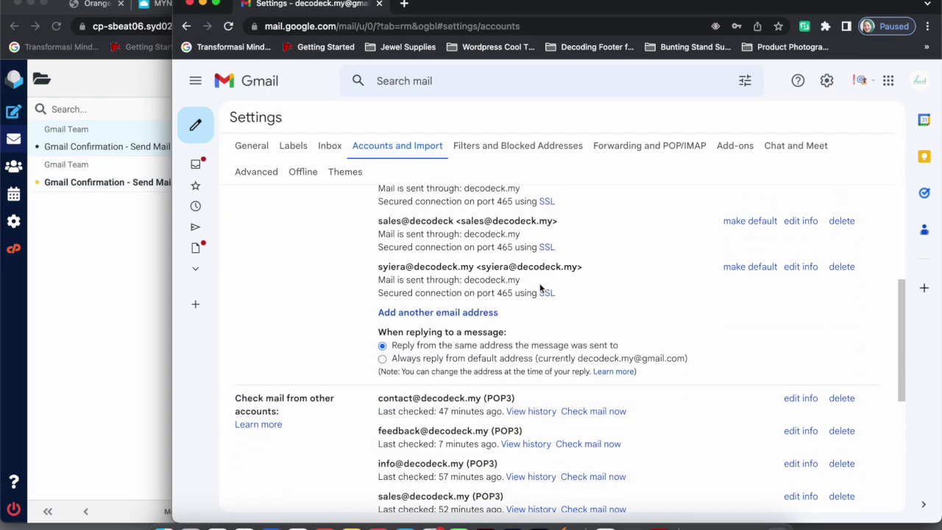
{"action": "scroll", "coordinate": [607, 307], "scroll_direction": "down", "scroll_amount": 5}
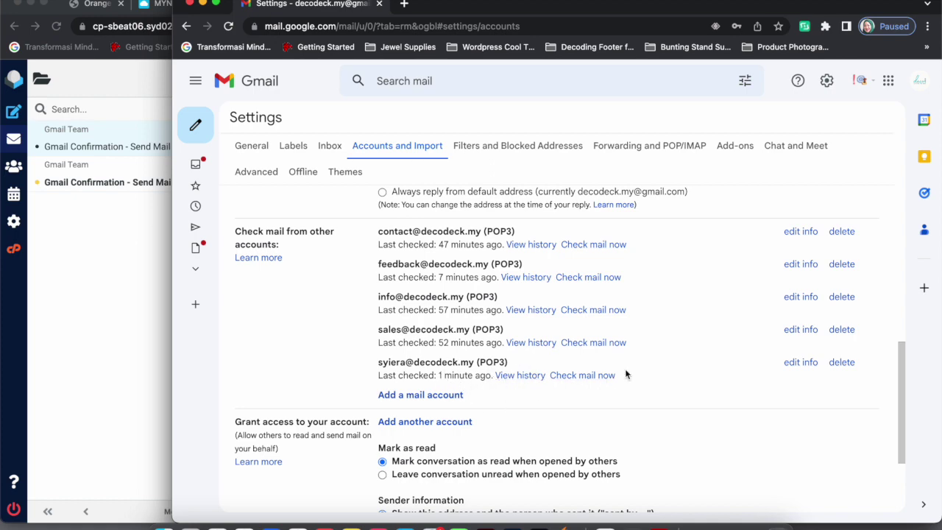
{"action": "scroll", "coordinate": [626, 375], "scroll_direction": "up", "scroll_amount": 10}
{"action": "mouse_move", "coordinate": [195, 184]}
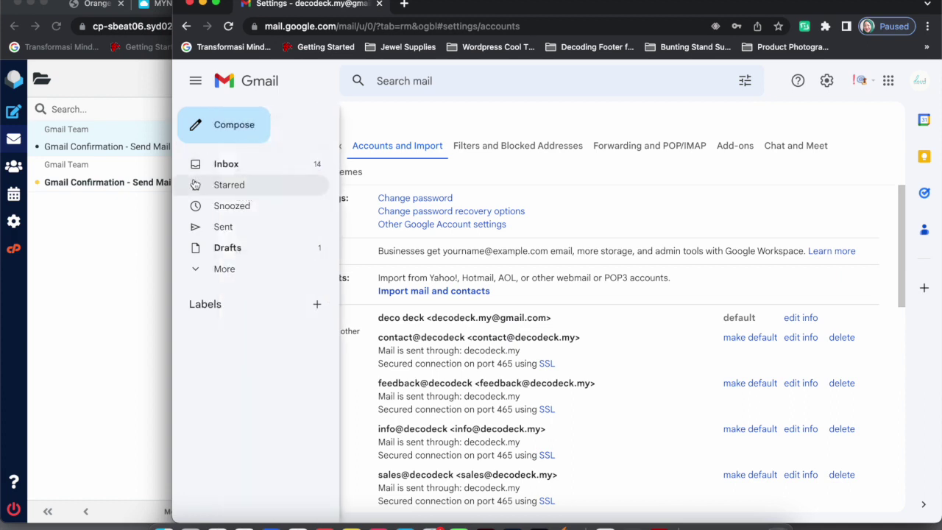
Send a test email with subject 'testing' and body 'test' from the decodeck.my address
{"action": "left_click", "coordinate": [215, 128]}
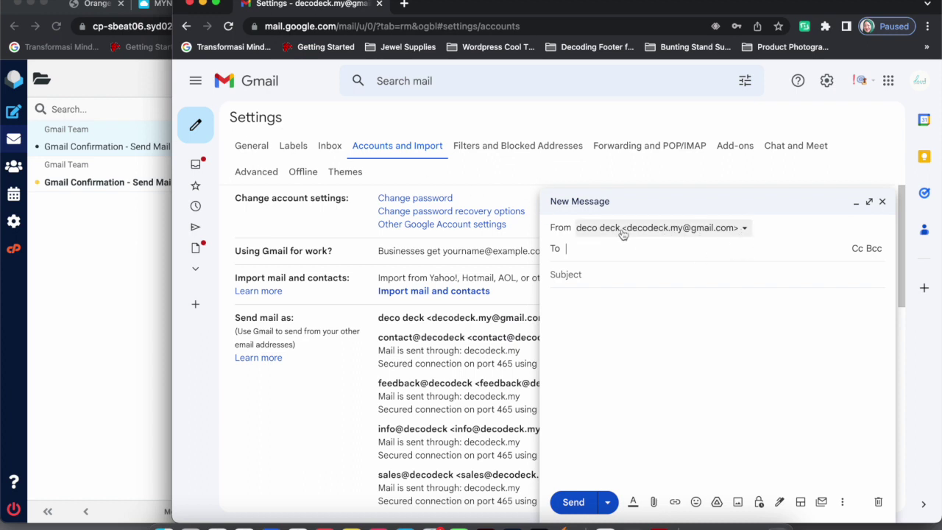
{"action": "left_click", "coordinate": [744, 231]}
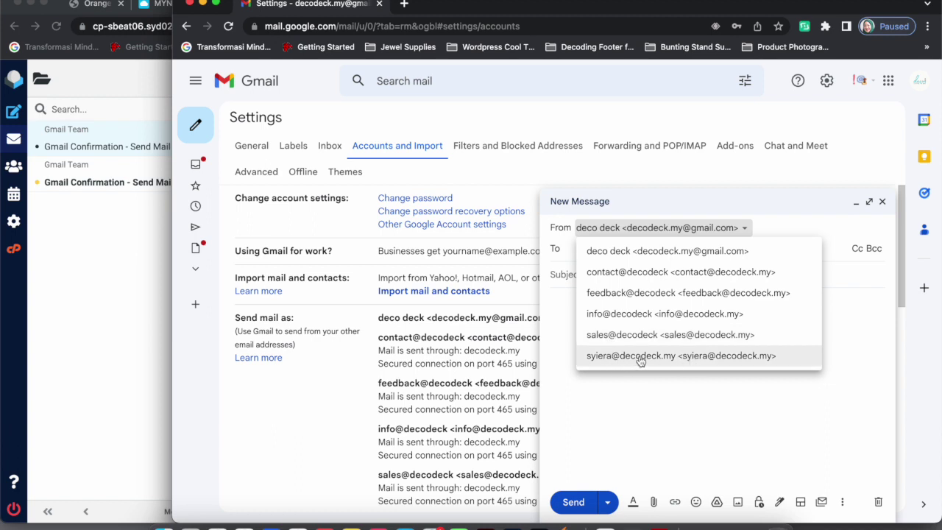
{"action": "left_click", "coordinate": [639, 358]}
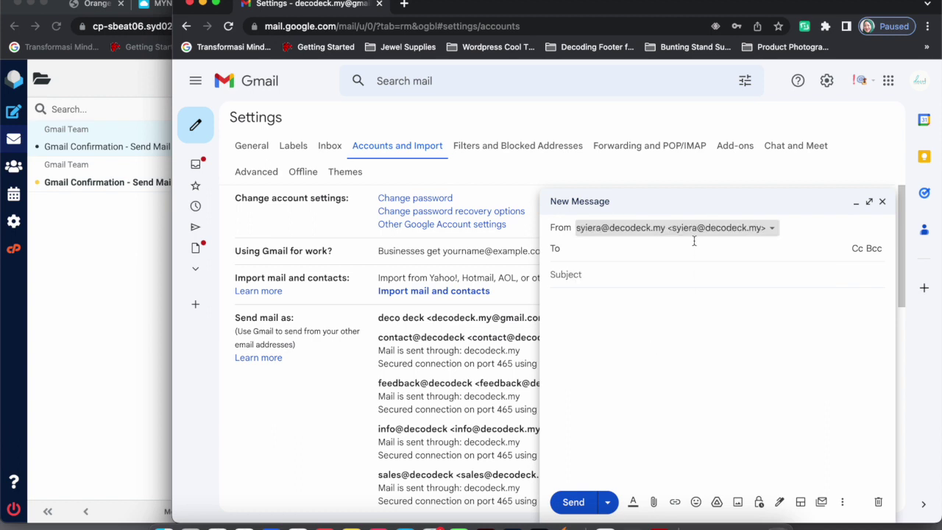
{"action": "left_click", "coordinate": [589, 252]}
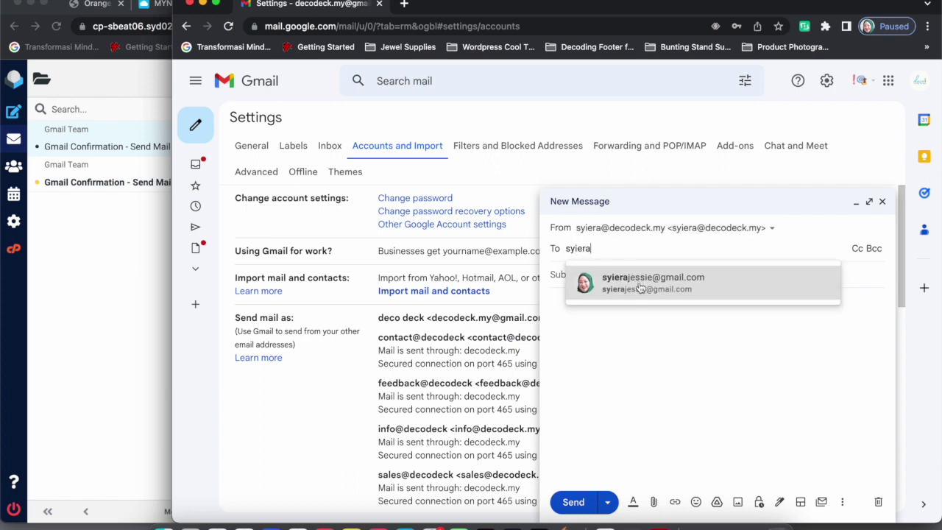
{"action": "left_click", "coordinate": [641, 287]}
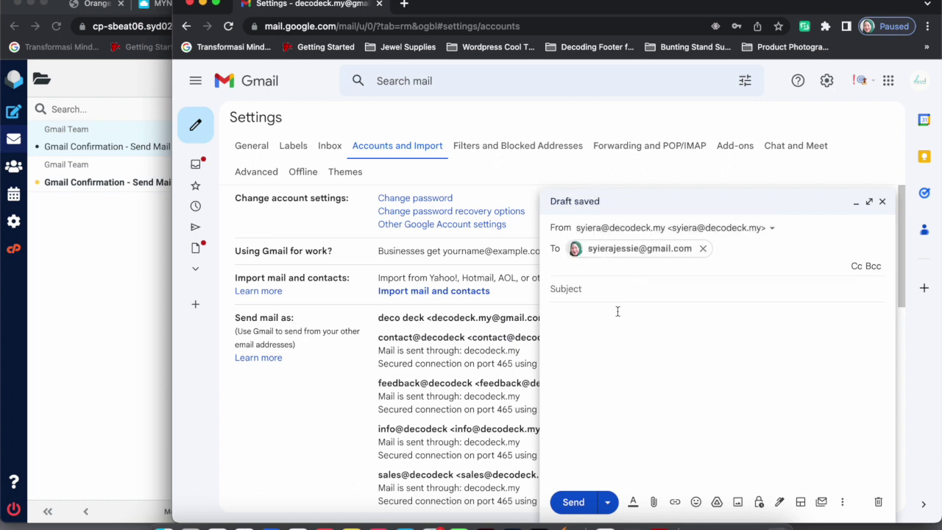
{"action": "left_click", "coordinate": [601, 286]}
{"action": "type", "text": "testing"}
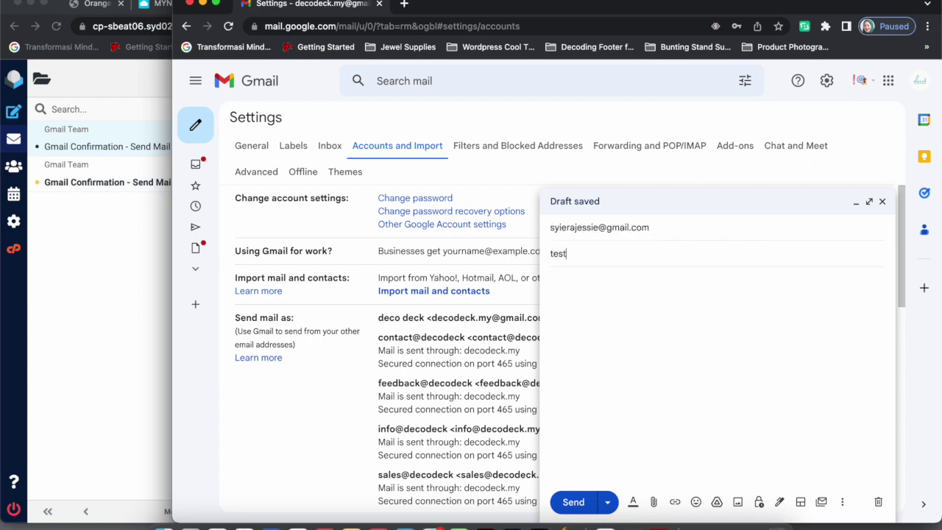
{"action": "left_click", "coordinate": [629, 309]}
{"action": "type", "text": "test"}
{"action": "left_click", "coordinate": [574, 503]}
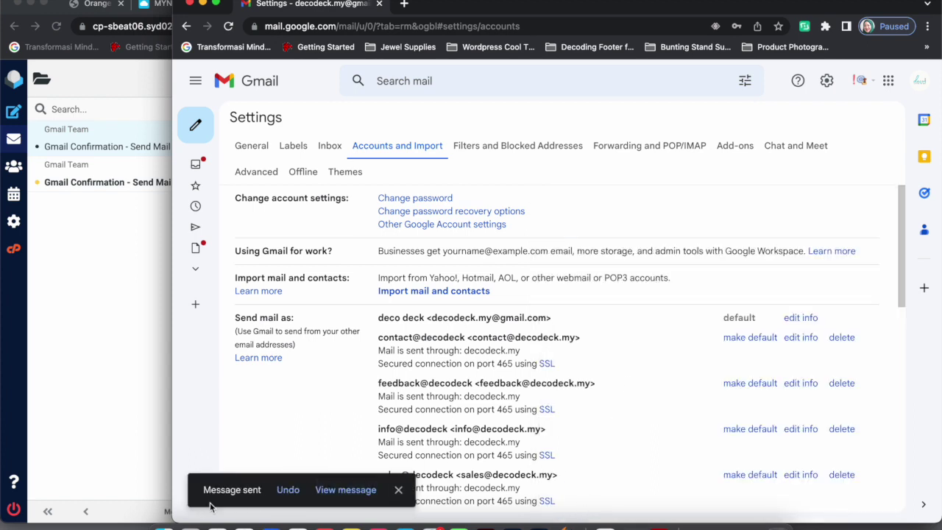
Open the sent 'testing' message to confirm it came from the decodeck.my address
{"action": "left_click", "coordinate": [352, 491]}
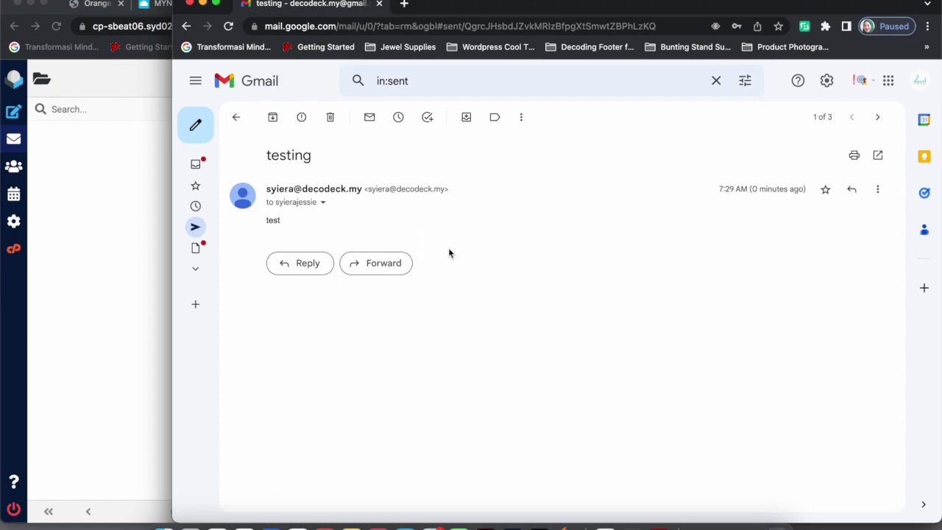
{"action": "left_click_drag", "start_coordinate": [833, 4], "coordinate": [829, 1]}
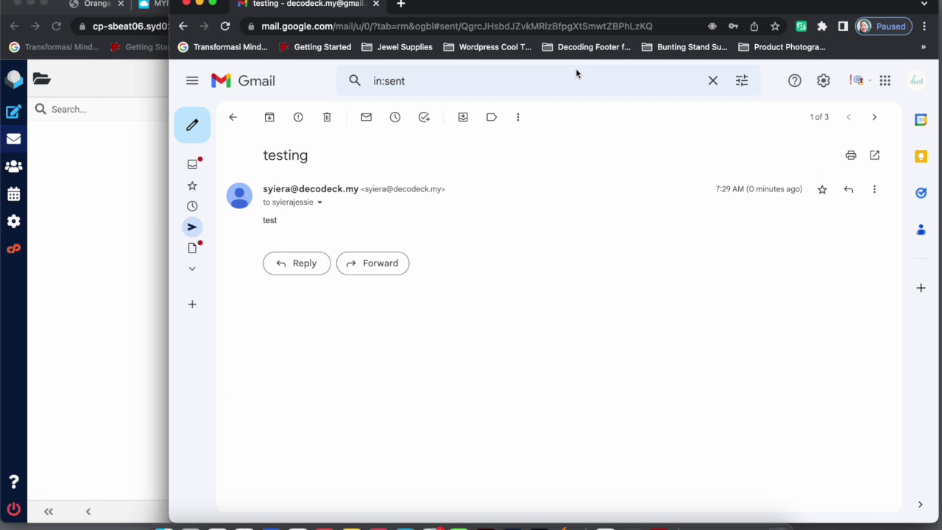